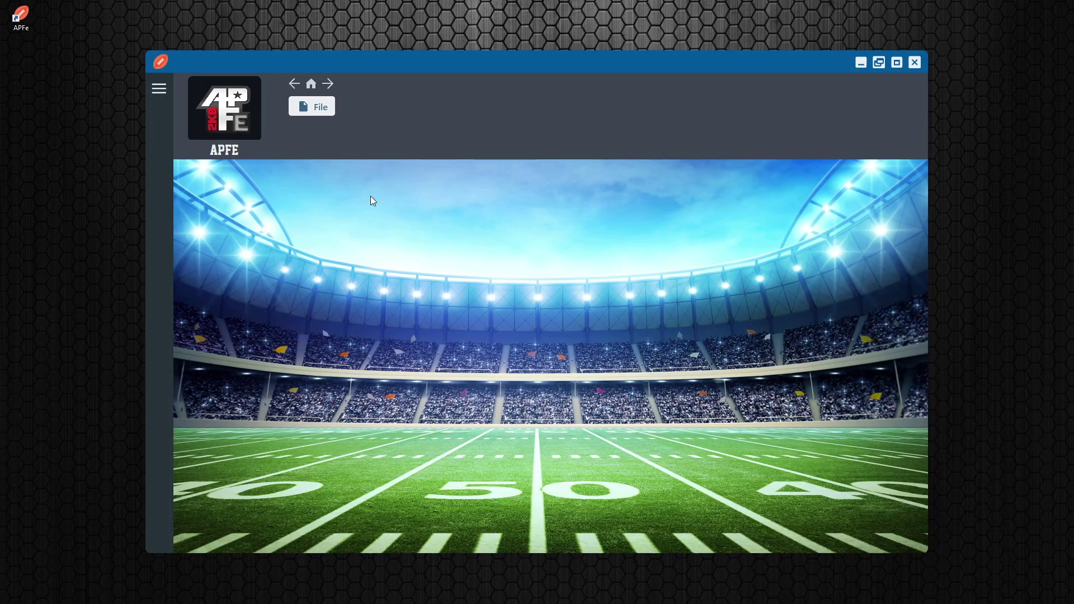
# Load Roster.ROS and browse the Legends roster, opening and closing players 509 and 512
pyautogui.click(316, 109)
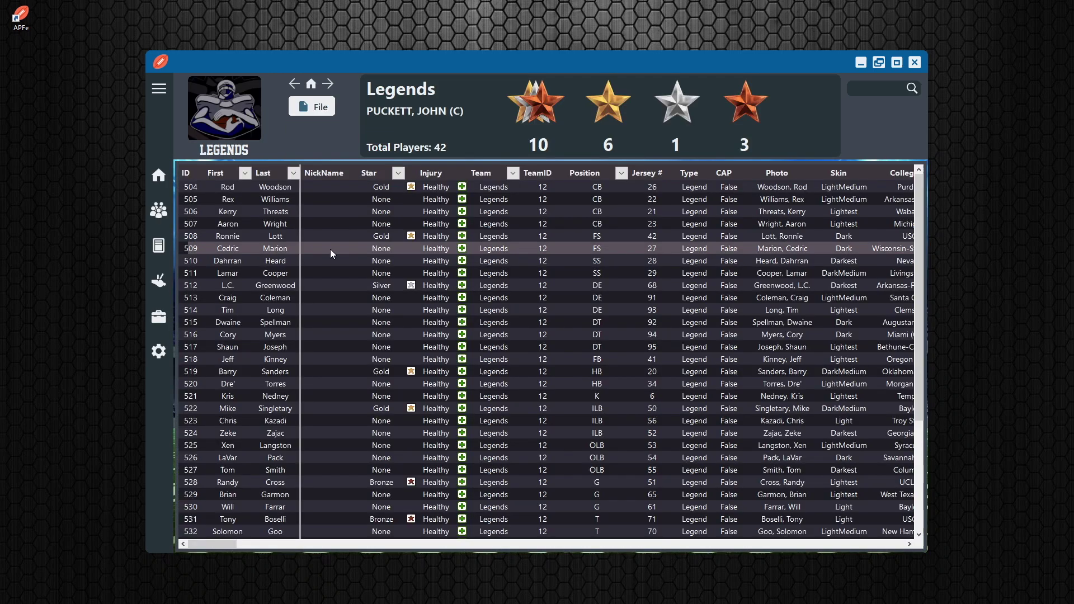
pyautogui.doubleClick(325, 249)
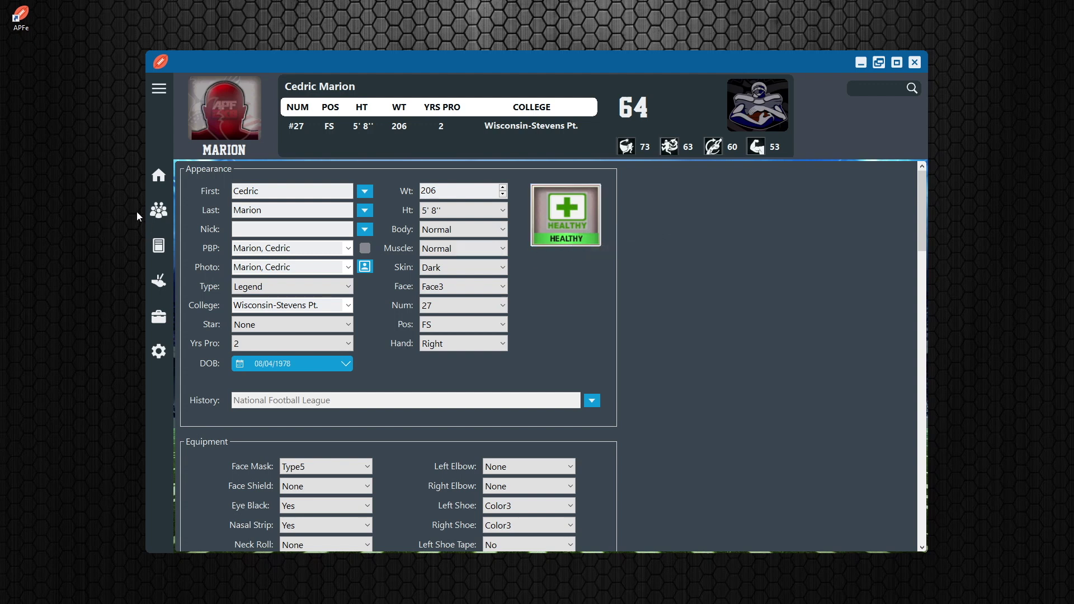
pyautogui.click(158, 213)
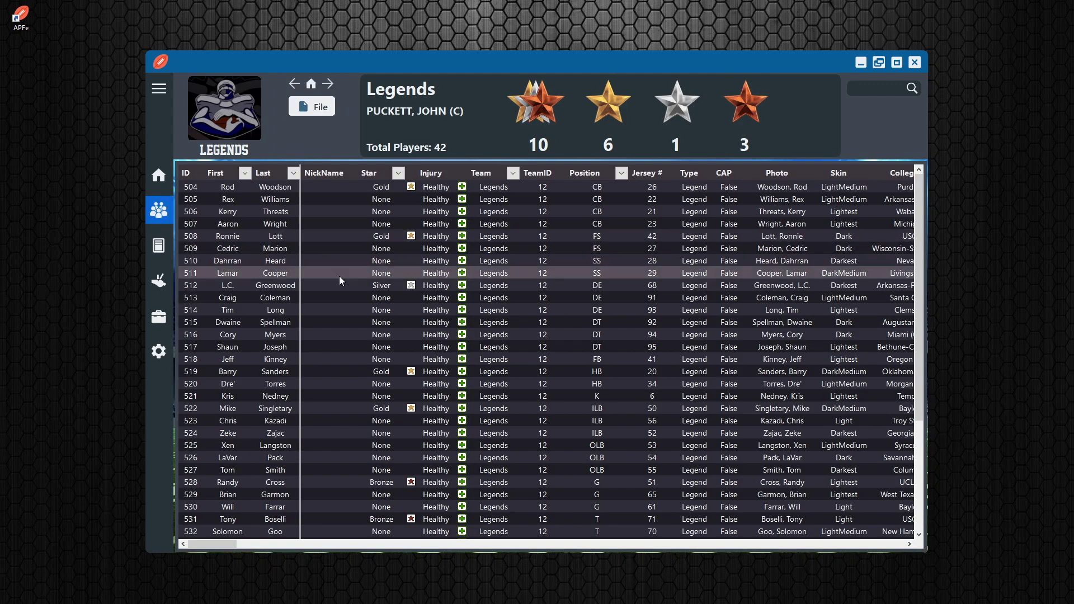
pyautogui.doubleClick(337, 284)
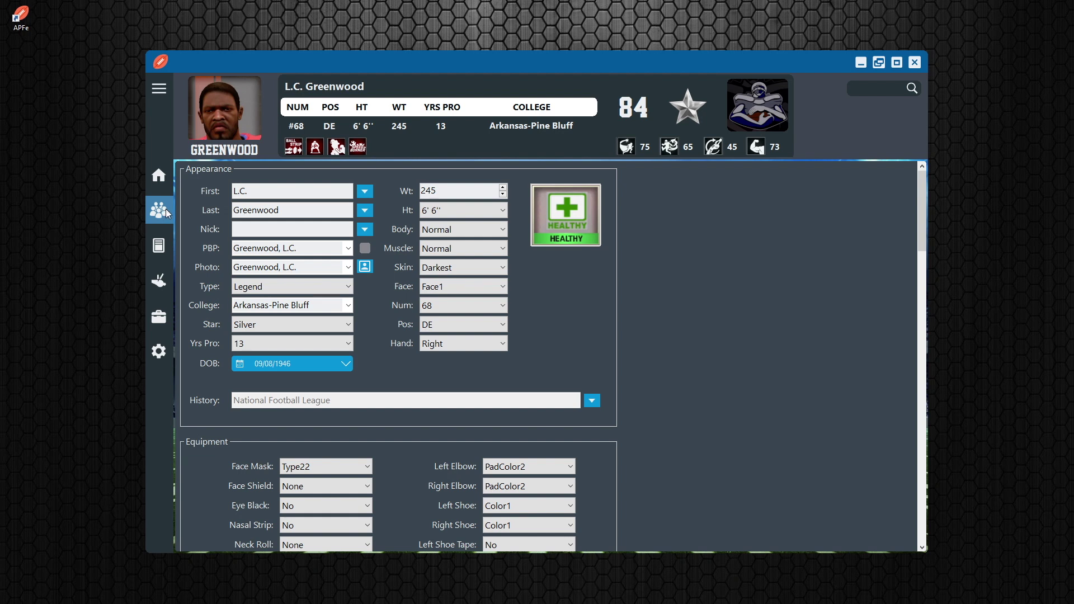
pyautogui.click(162, 211)
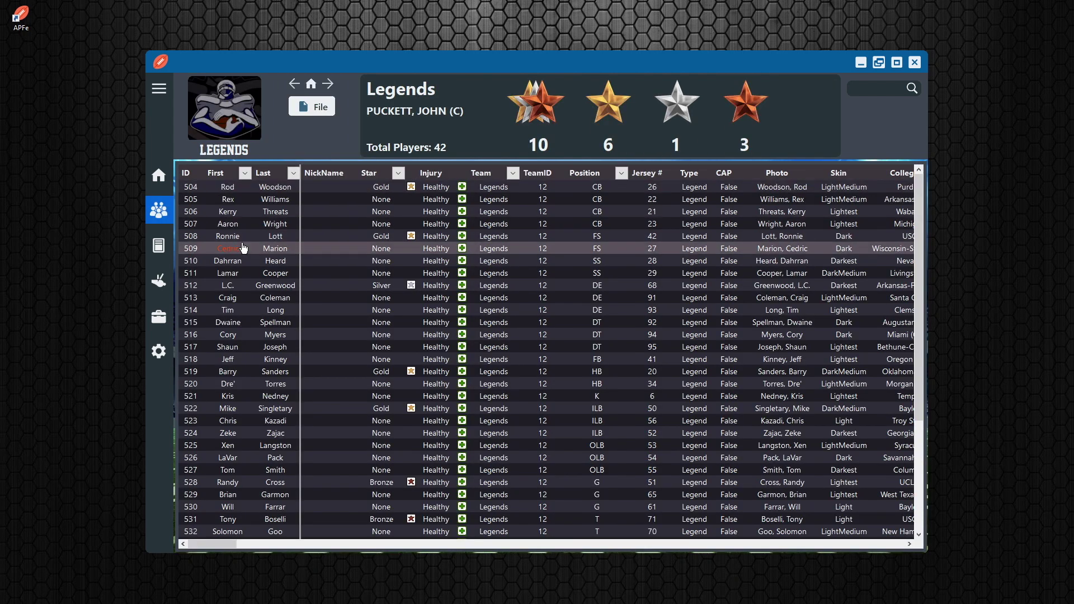
# Open L.C. Greenwood's (player 512, number 68 defensive end) editor from the Legends table
pyautogui.doubleClick(279, 286)
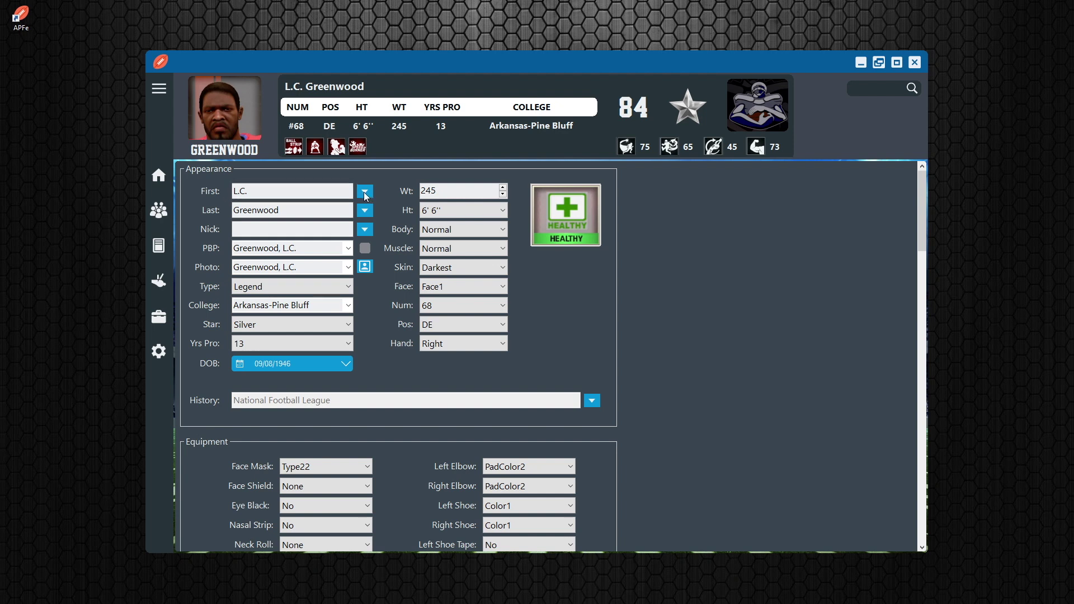
# Change the player's last name to Smith
pyautogui.click(323, 189)
pyautogui.doubleClick(314, 209)
pyautogui.write('Smith')
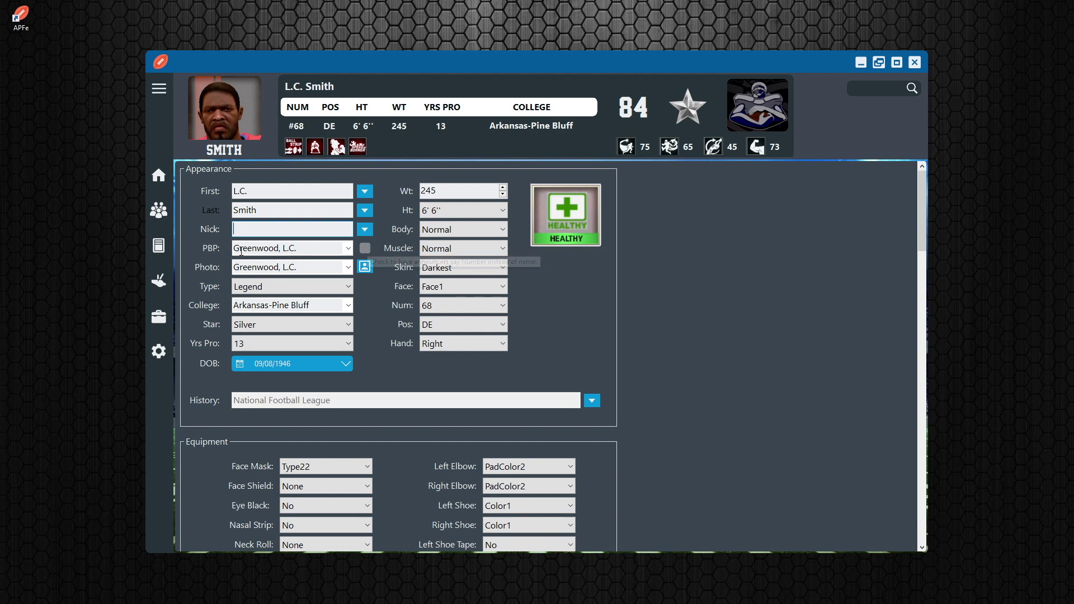
# Assign him a different play-by-play name from the PBP list
pyautogui.click(364, 248)
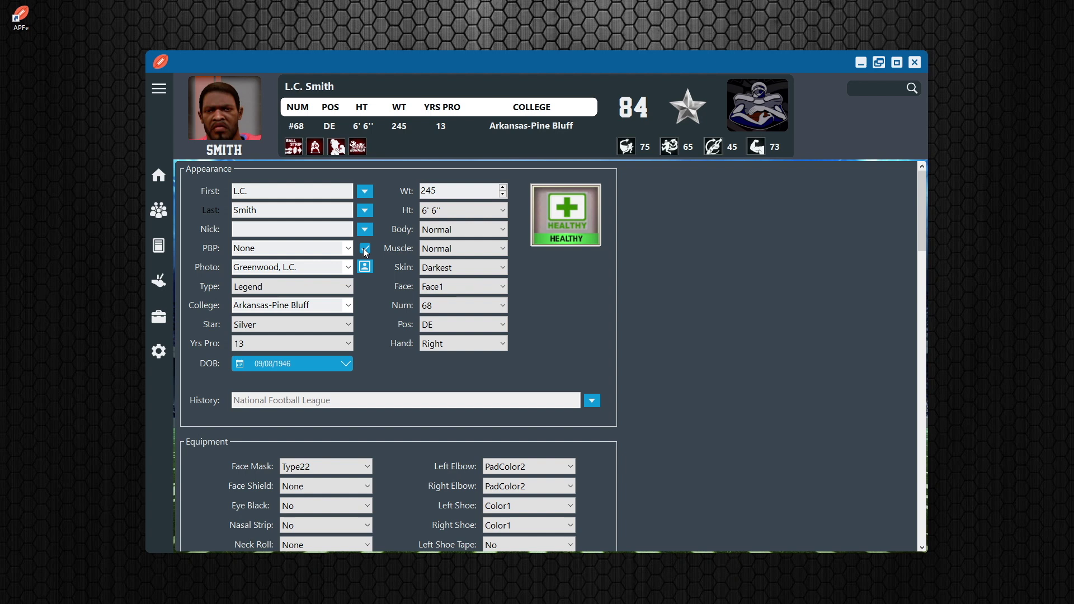
pyautogui.click(279, 248)
pyautogui.click(264, 272)
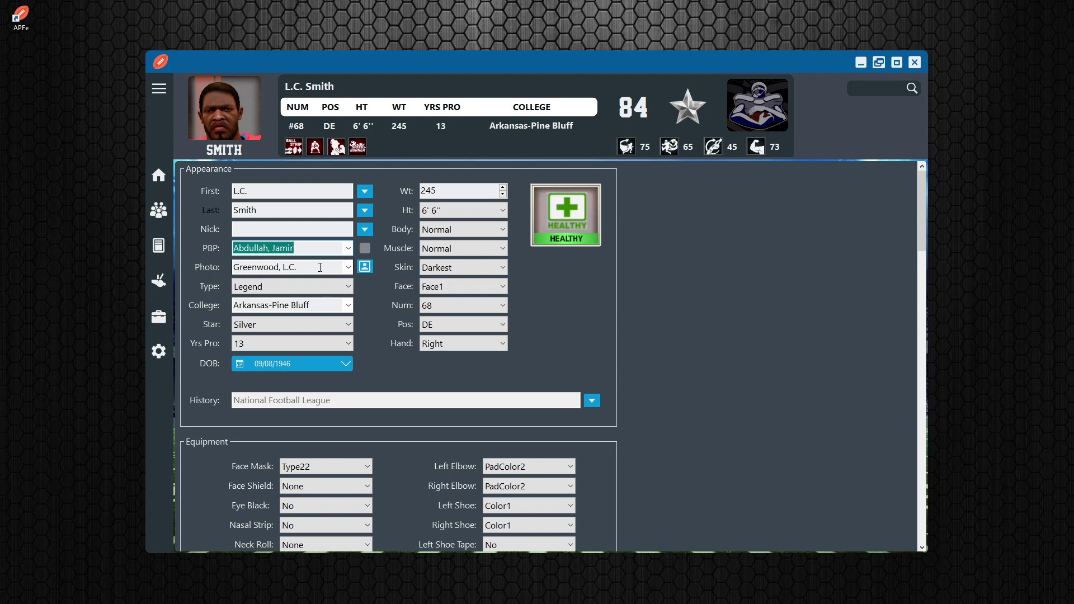
# Try several legend faces and settle on Foster, Barry with Darkest skin, then return to the table
pyautogui.click(365, 268)
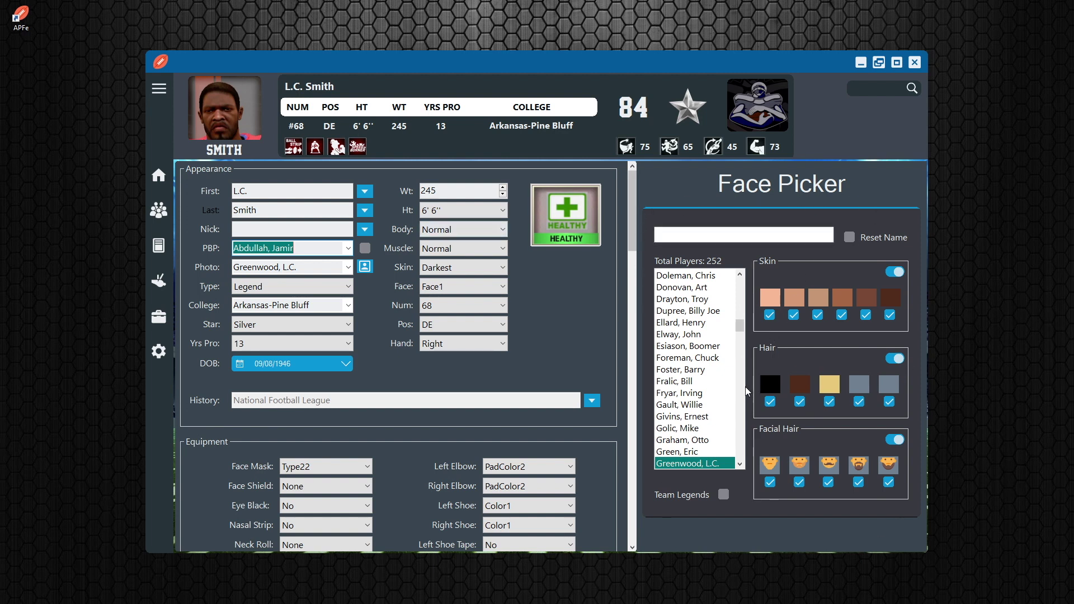
pyautogui.click(689, 336)
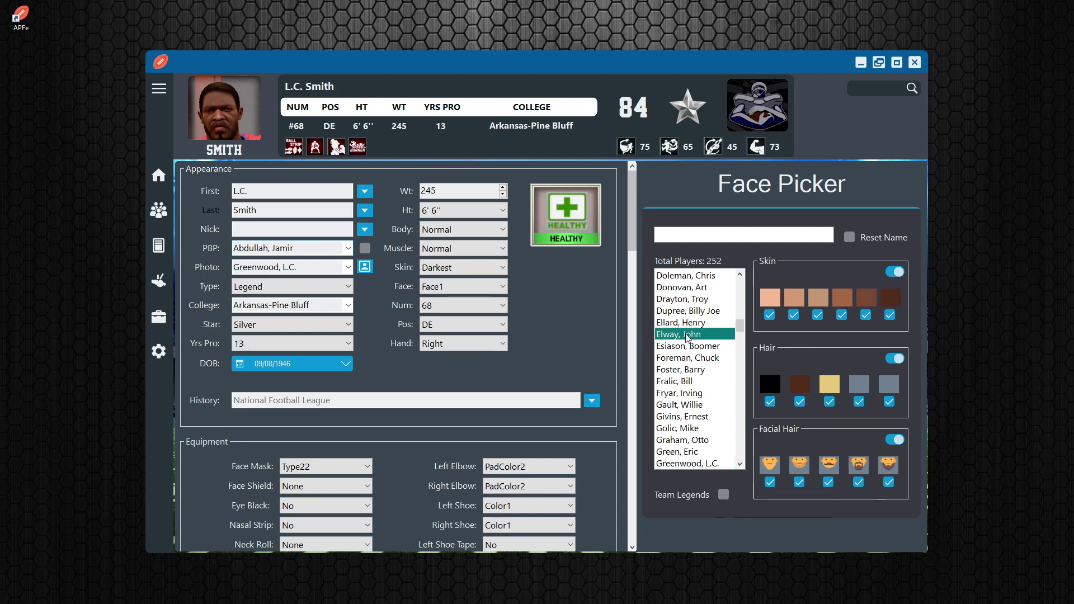
pyautogui.click(688, 286)
pyautogui.click(684, 358)
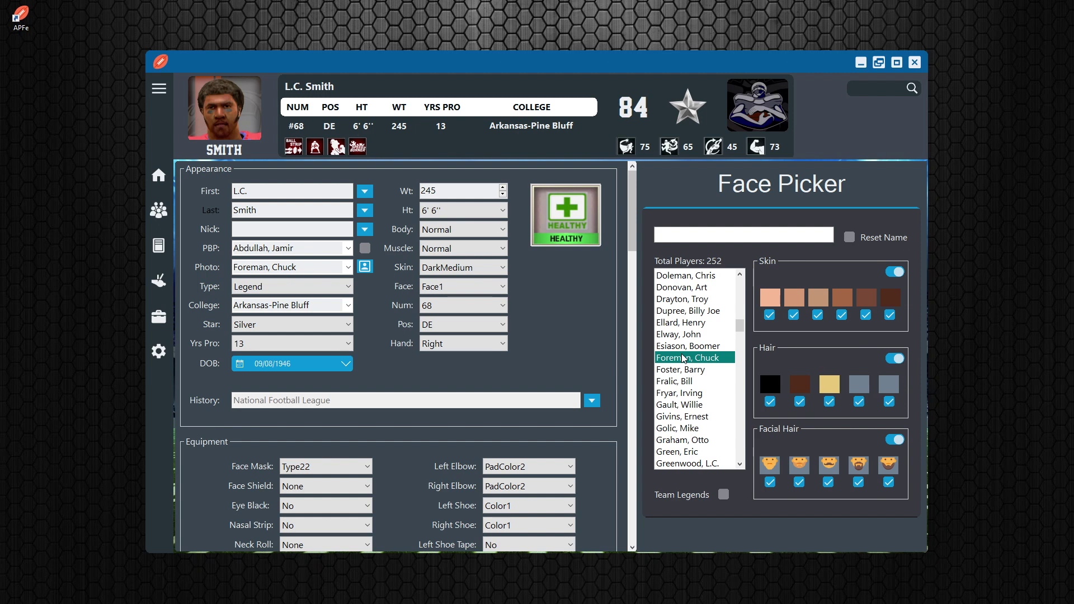
pyautogui.click(683, 371)
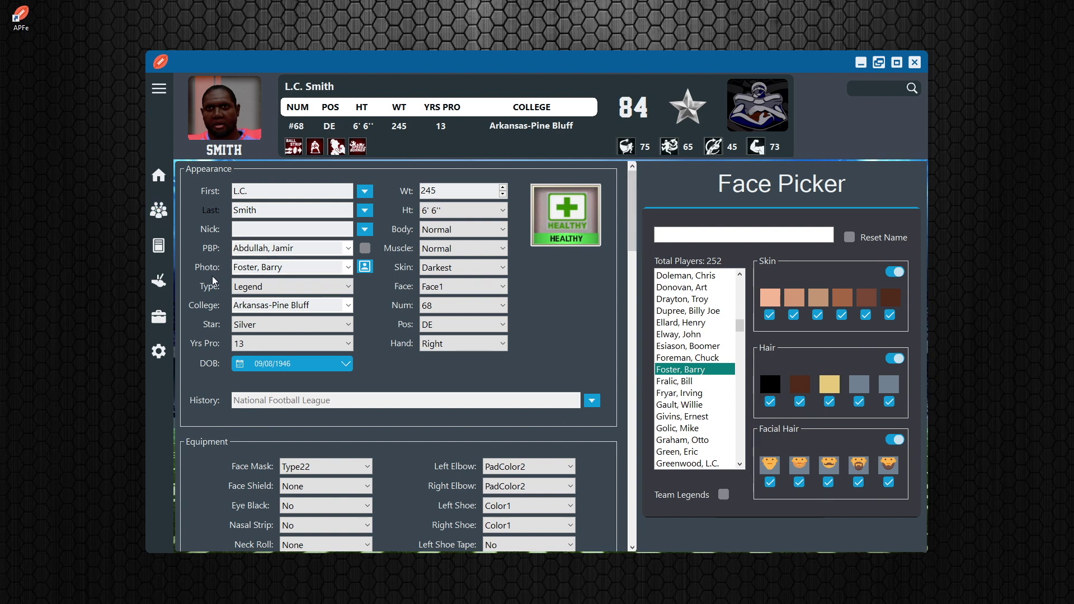
pyautogui.click(159, 211)
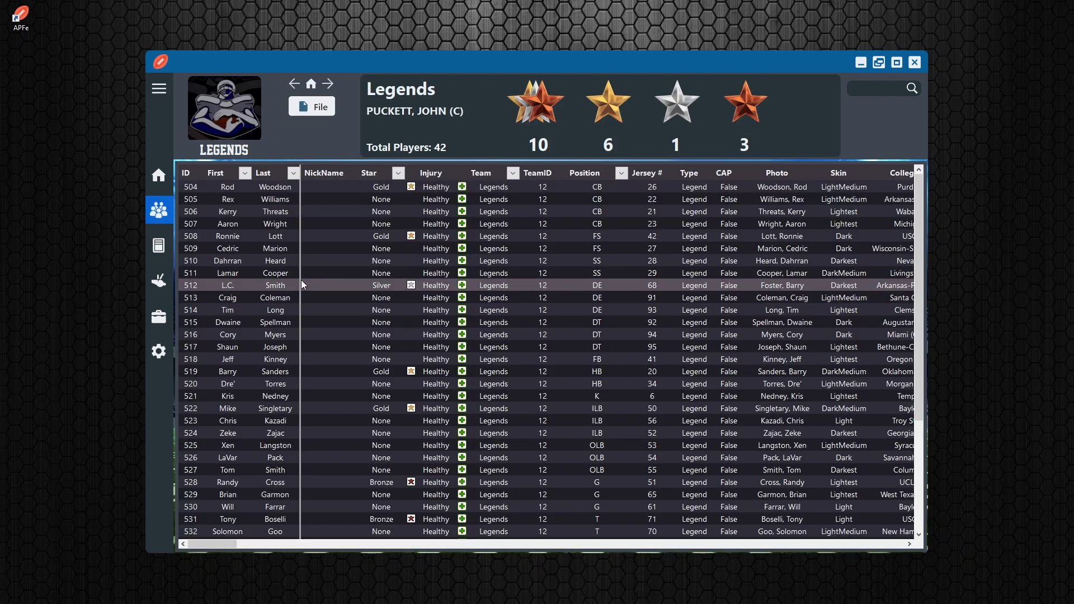
# Open Dahrran Heard's (player 510) face picker, dismissing the generic-face warning
pyautogui.doubleClick(277, 263)
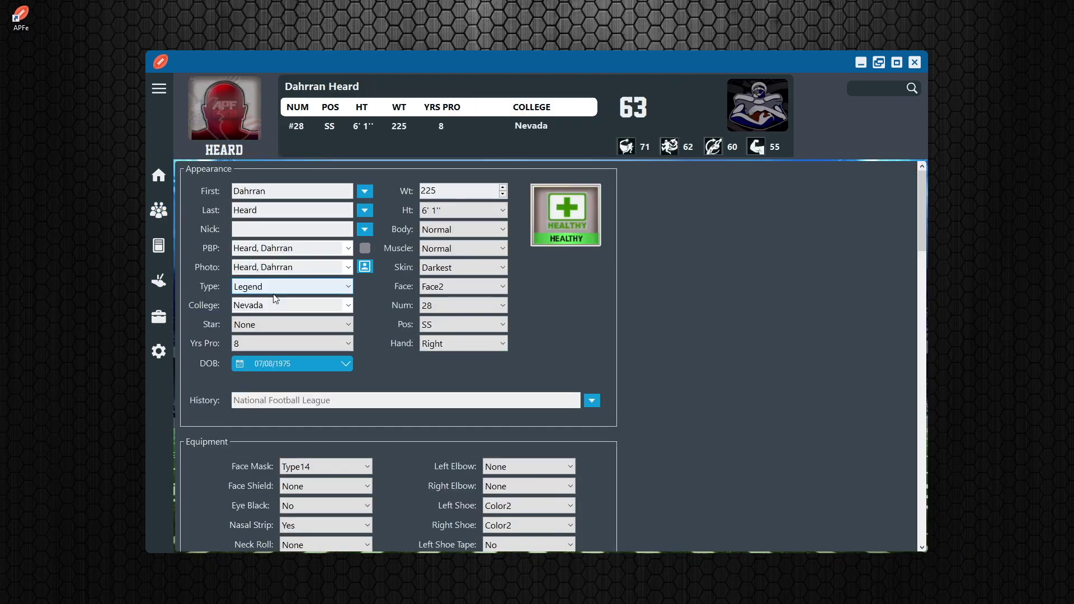
pyautogui.click(365, 266)
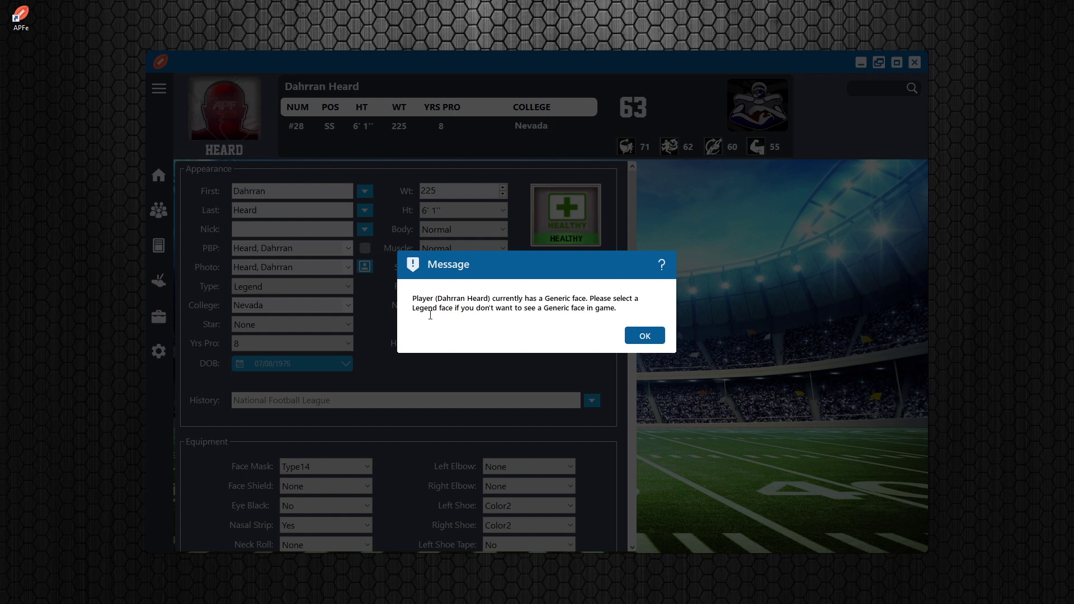
pyautogui.click(651, 338)
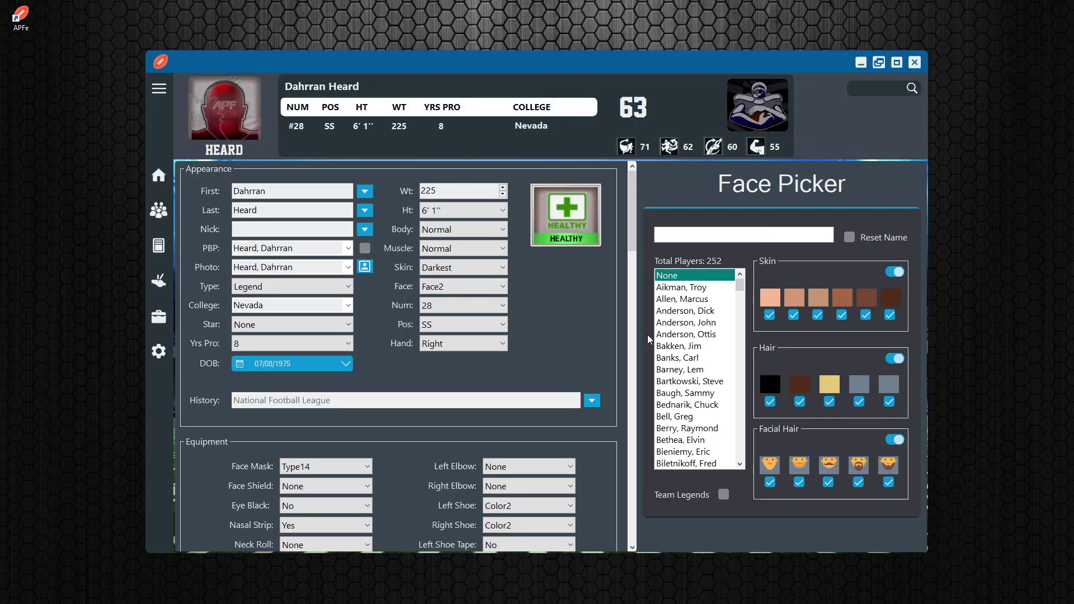
pyautogui.click(723, 495)
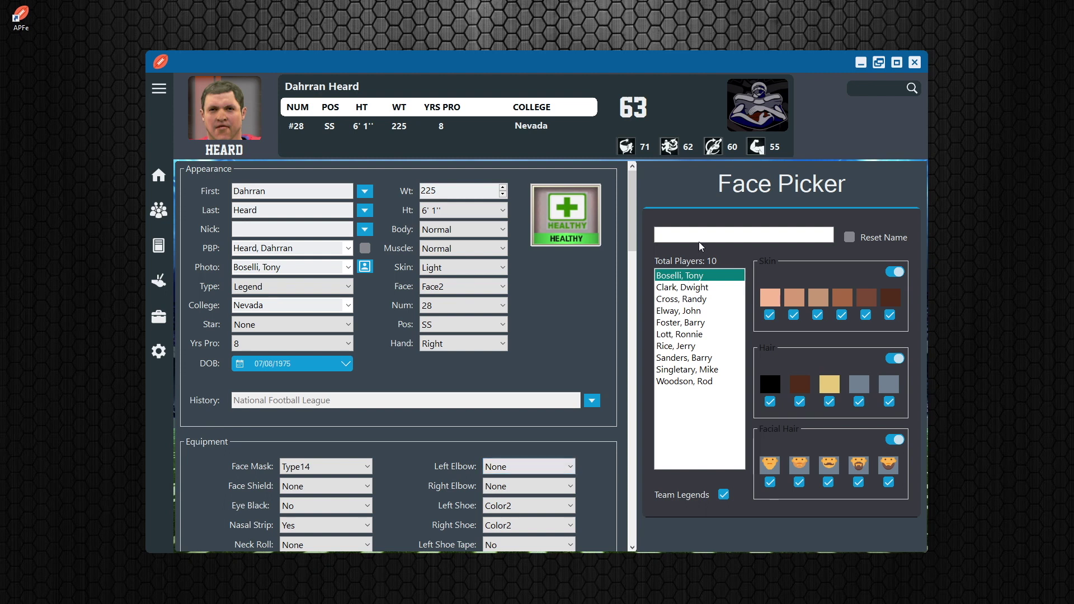
pyautogui.click(723, 495)
pyautogui.click(701, 235)
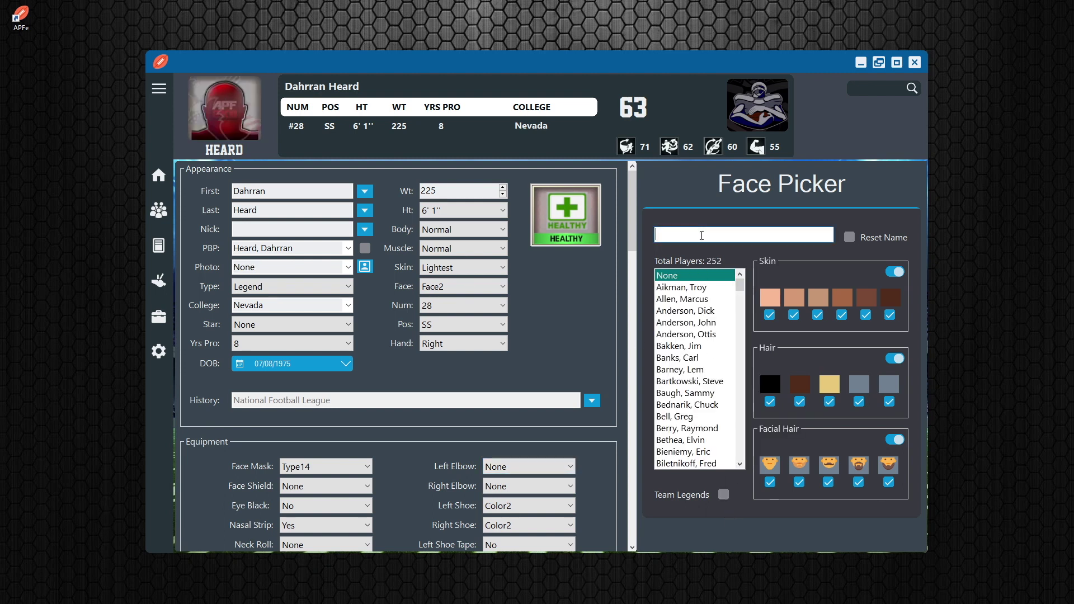
pyautogui.write('try')
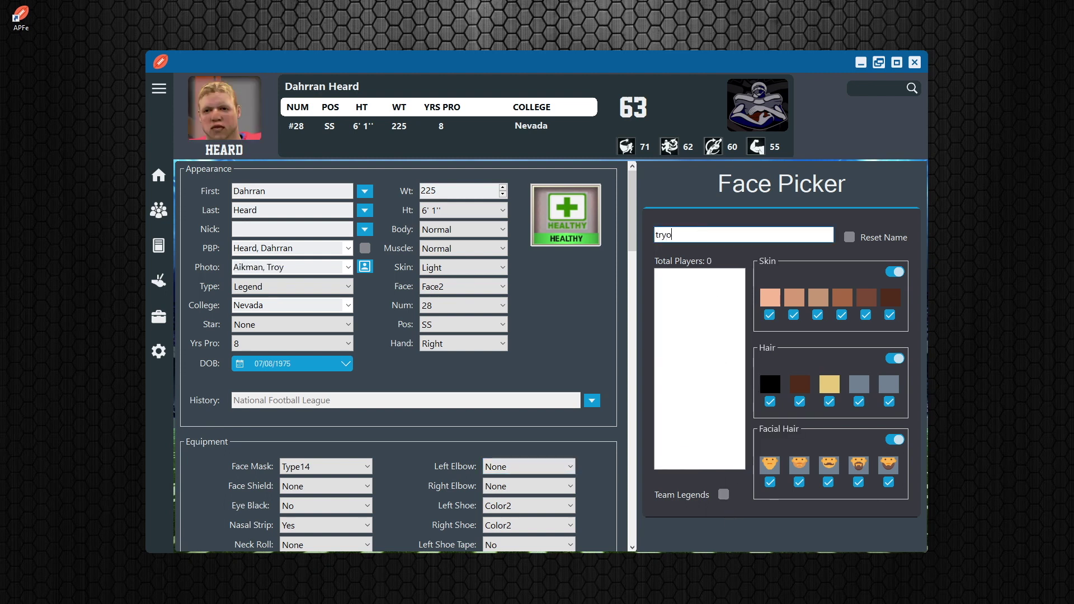
pyautogui.write('o')
pyautogui.press('BackSpace')
pyautogui.press('BackSpace')
pyautogui.write('oy')
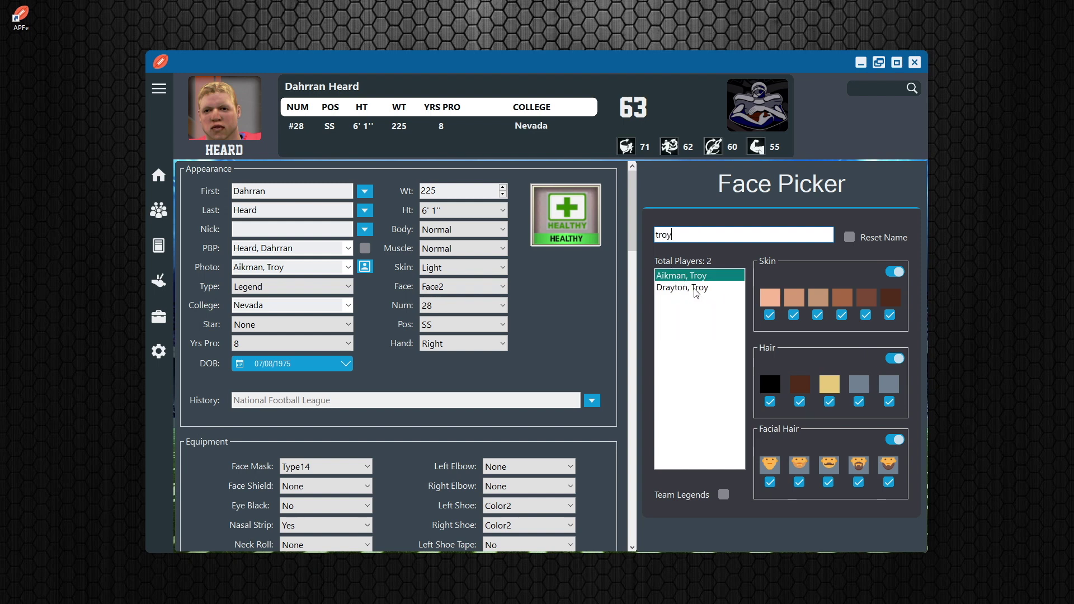
pyautogui.click(849, 237)
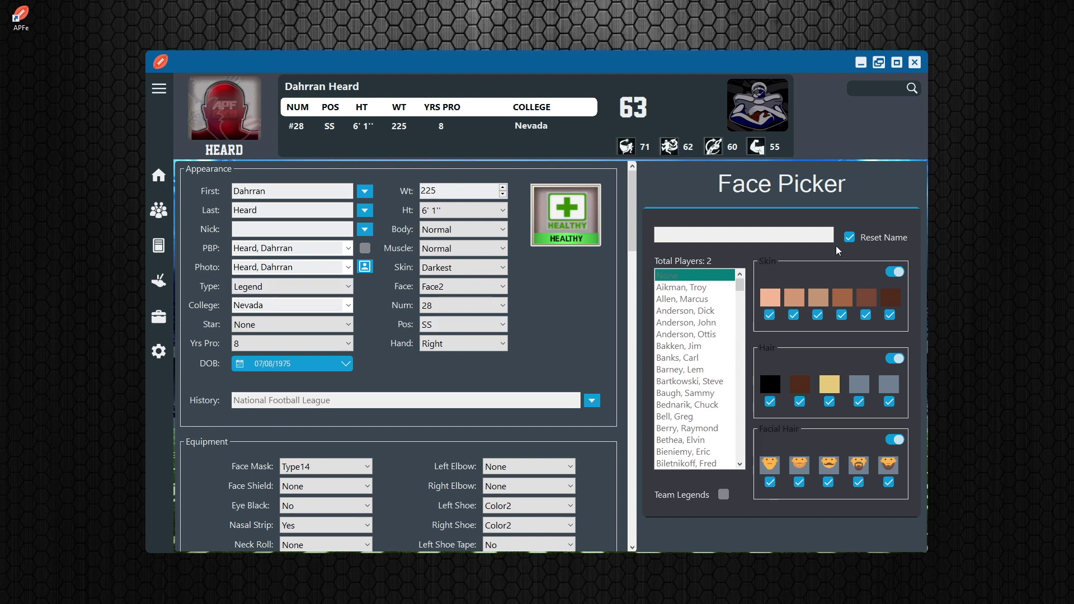
# Turn off Reset Name and limit the skin filter to the darkest tone only
pyautogui.click(849, 237)
pyautogui.click(770, 315)
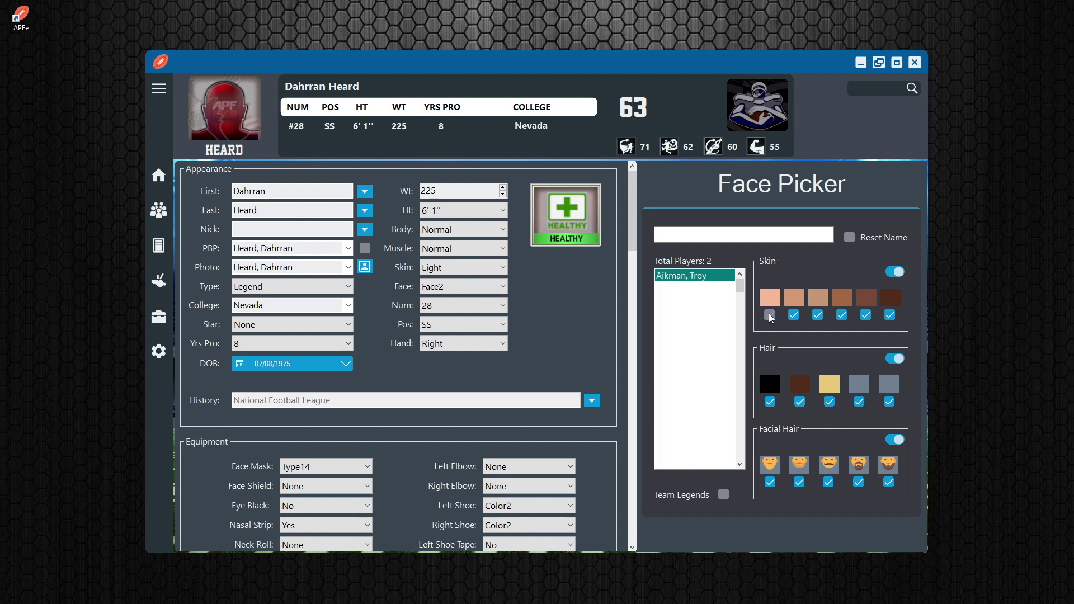
pyautogui.click(793, 315)
pyautogui.click(817, 315)
pyautogui.click(841, 315)
pyautogui.click(866, 315)
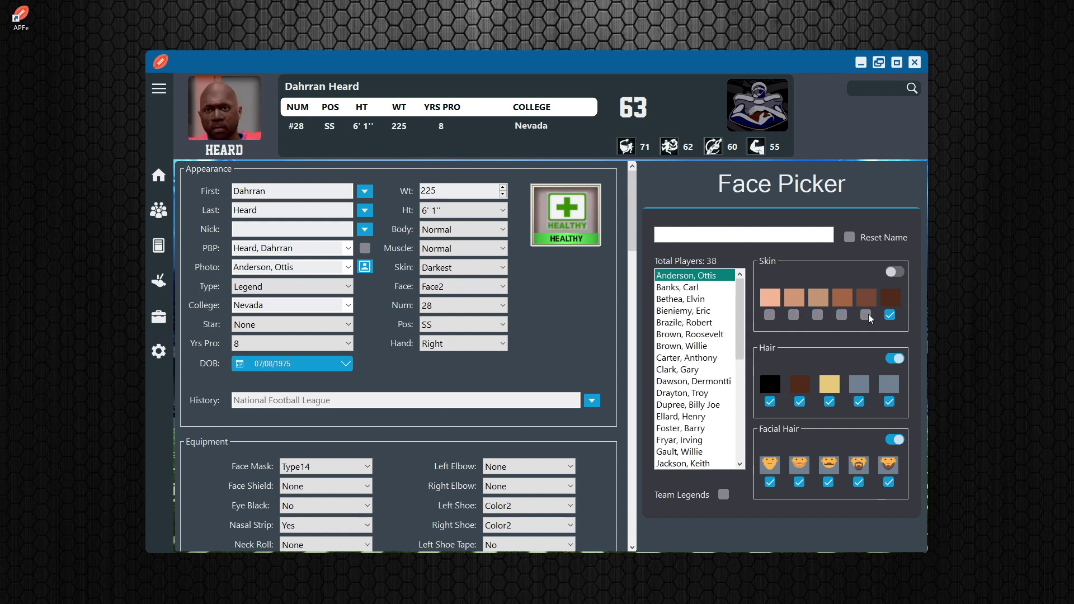
pyautogui.click(800, 402)
pyautogui.click(828, 403)
pyautogui.click(859, 402)
pyautogui.click(889, 402)
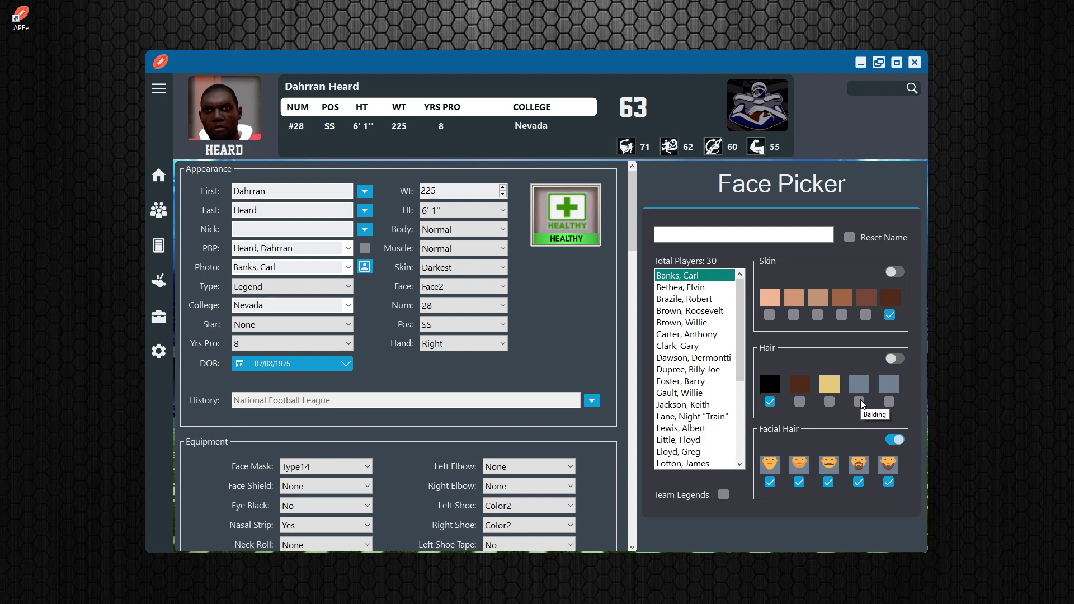
pyautogui.click(895, 360)
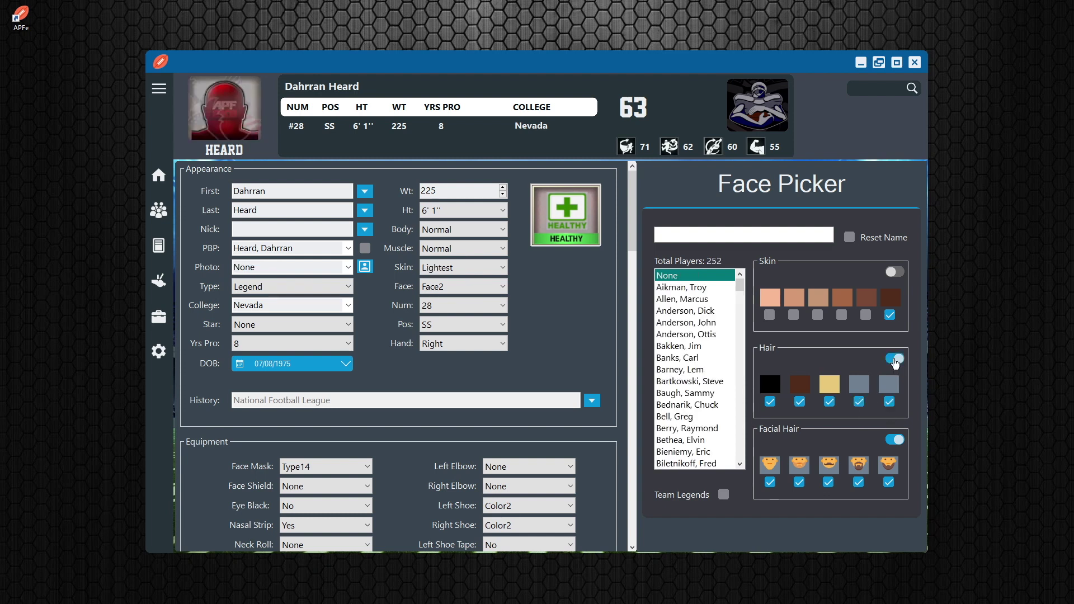
pyautogui.click(894, 360)
pyautogui.click(889, 402)
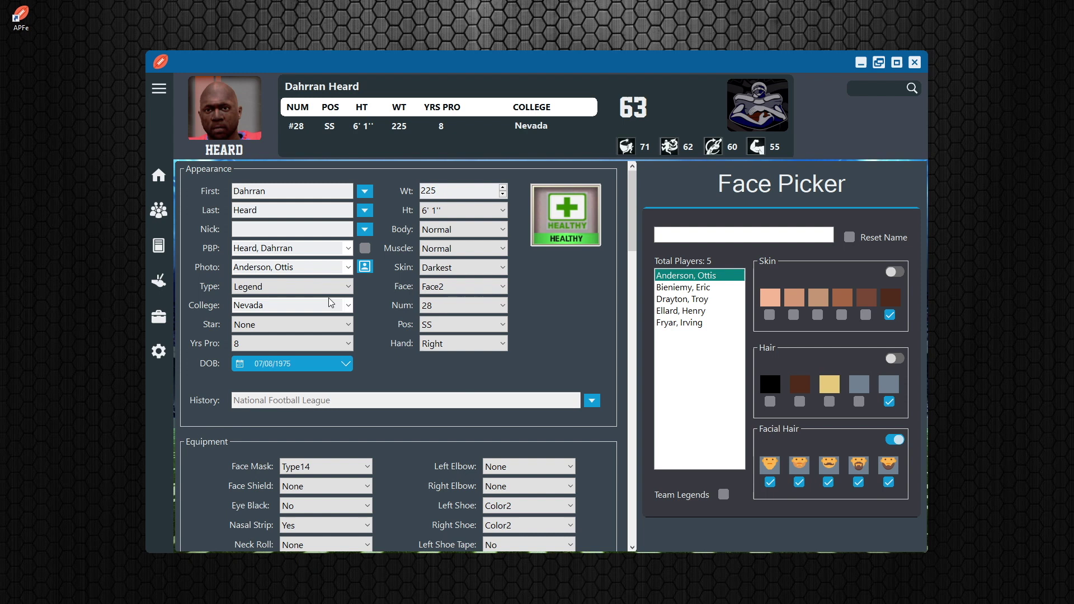
# Keep player type Legend, college Nevada, star rating None and years pro 8
pyautogui.click(353, 290)
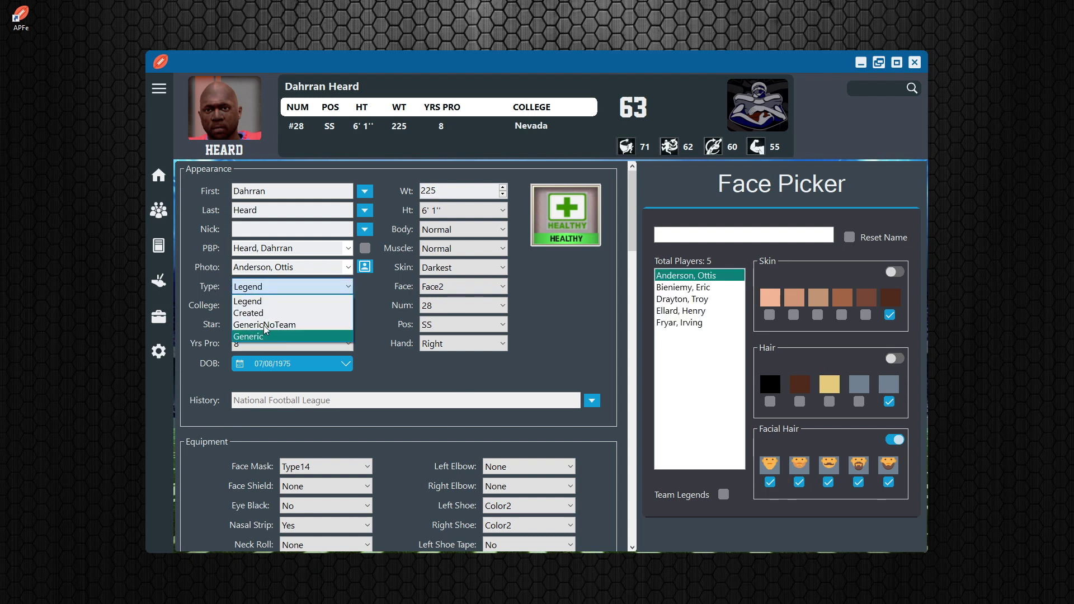
pyautogui.click(248, 301)
pyautogui.click(347, 307)
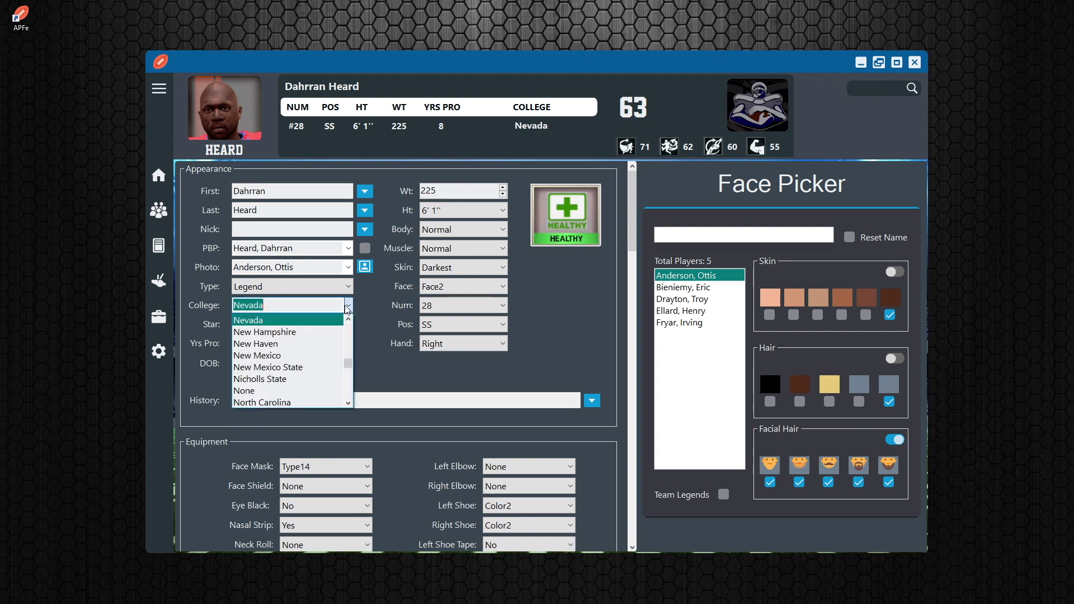
pyautogui.click(347, 307)
pyautogui.click(349, 326)
pyautogui.click(349, 329)
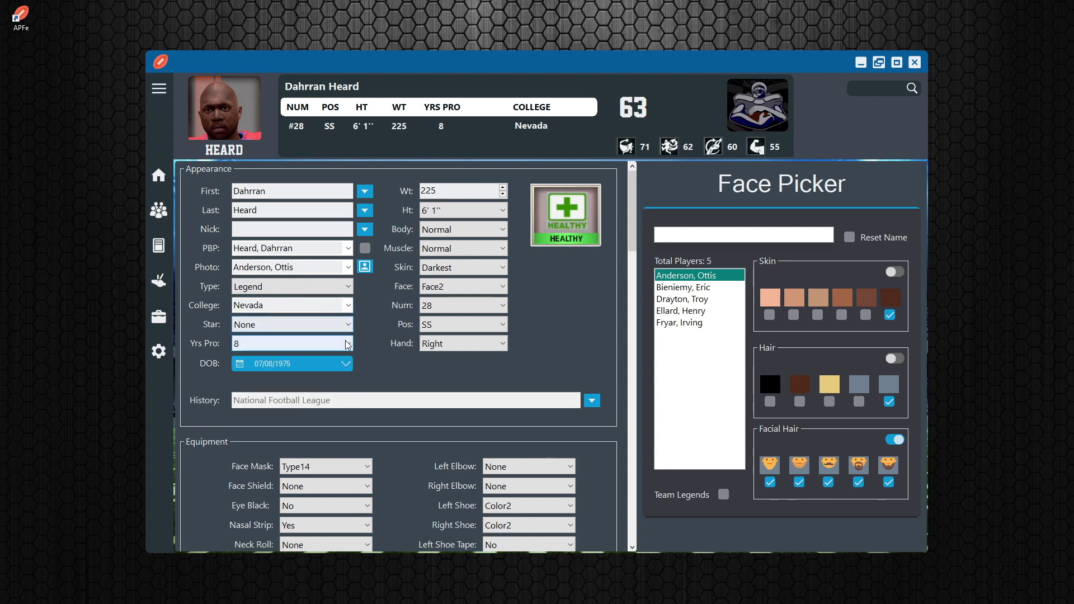
pyautogui.click(349, 344)
pyautogui.click(349, 344)
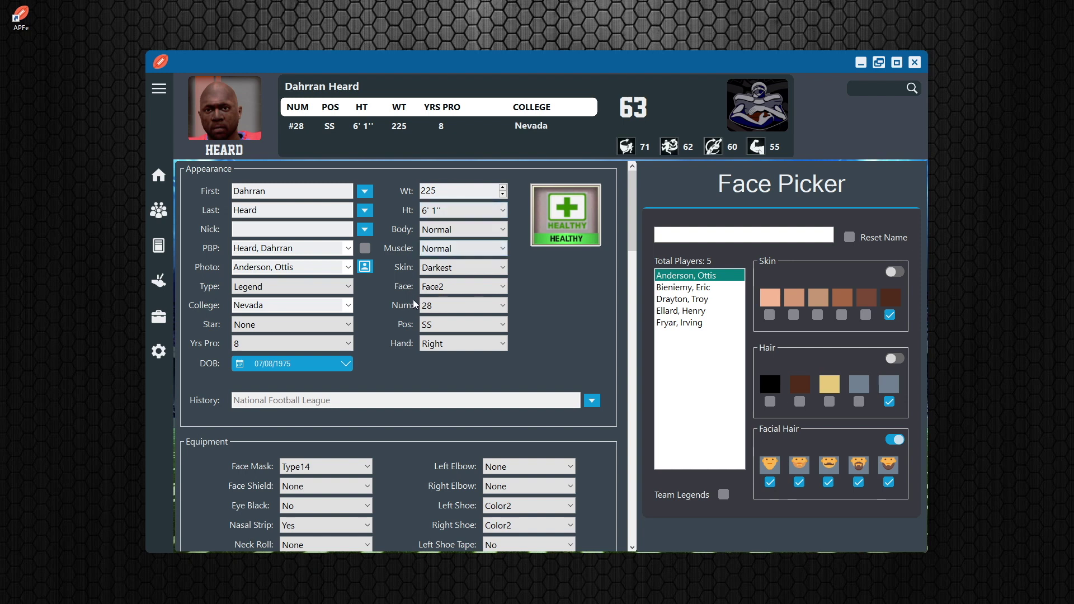
# Try several faces, then filter to Team Legends and pick Foster, Barry
pyautogui.scroll(-5, 391, 308)
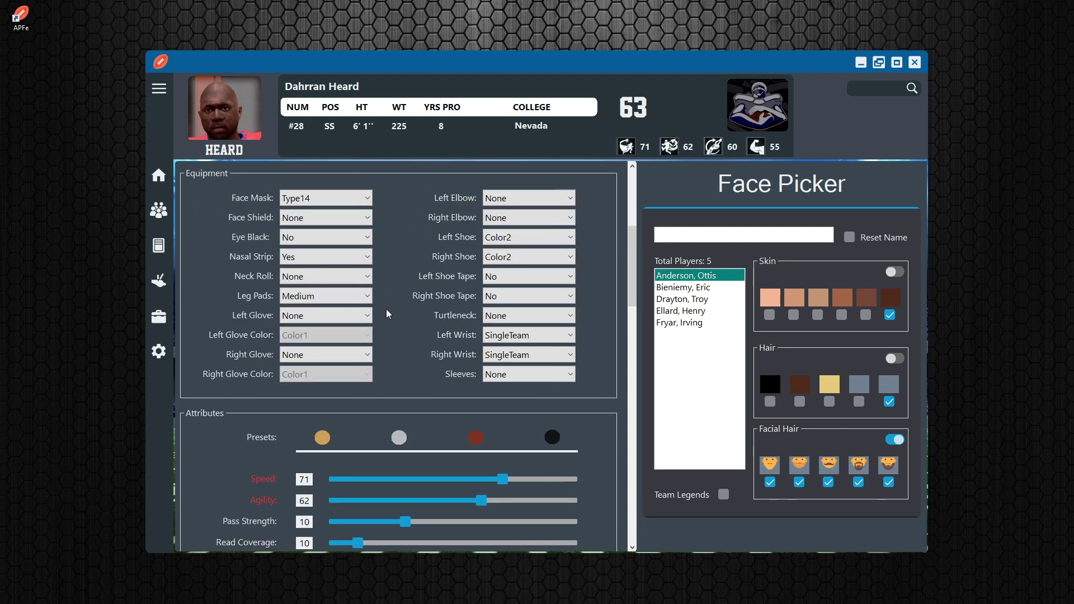
pyautogui.scroll(5, 390, 314)
pyautogui.click(686, 300)
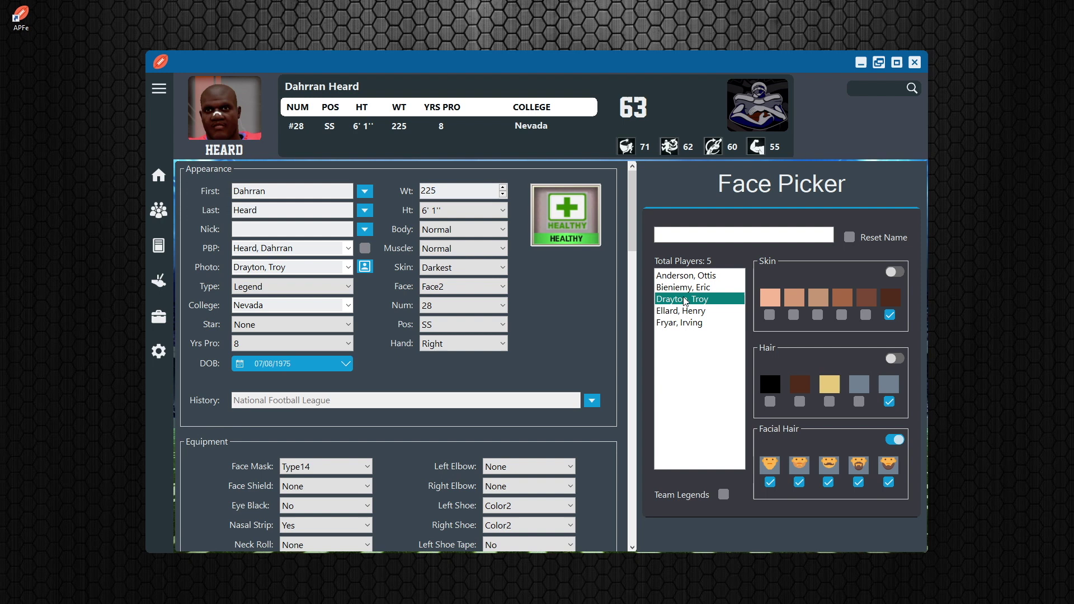
pyautogui.click(682, 312)
pyautogui.press('Up')
pyautogui.press('Up')
pyautogui.press('Up')
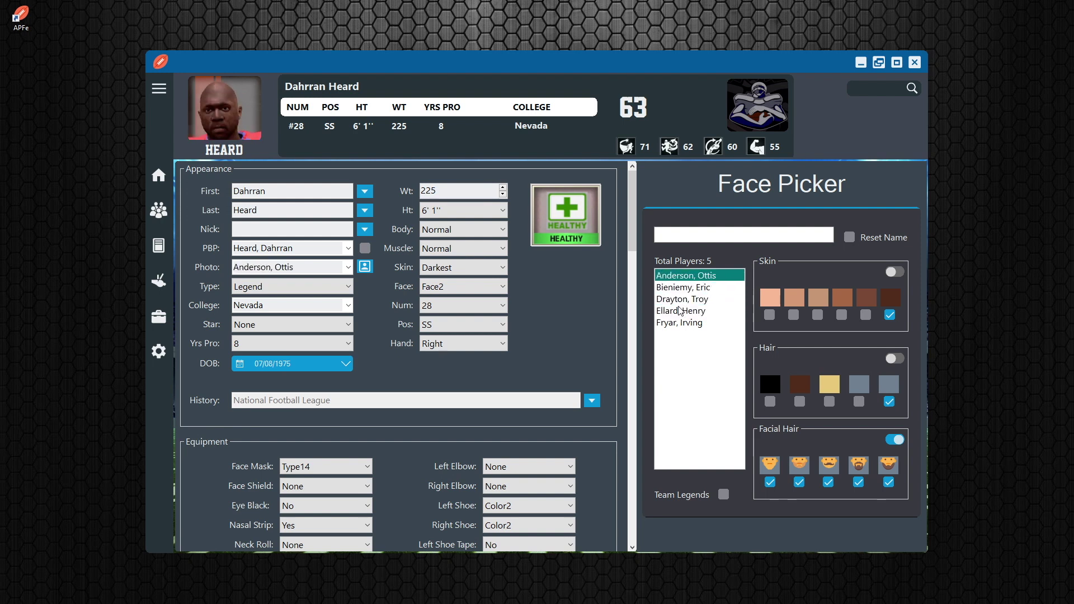
pyautogui.click(680, 312)
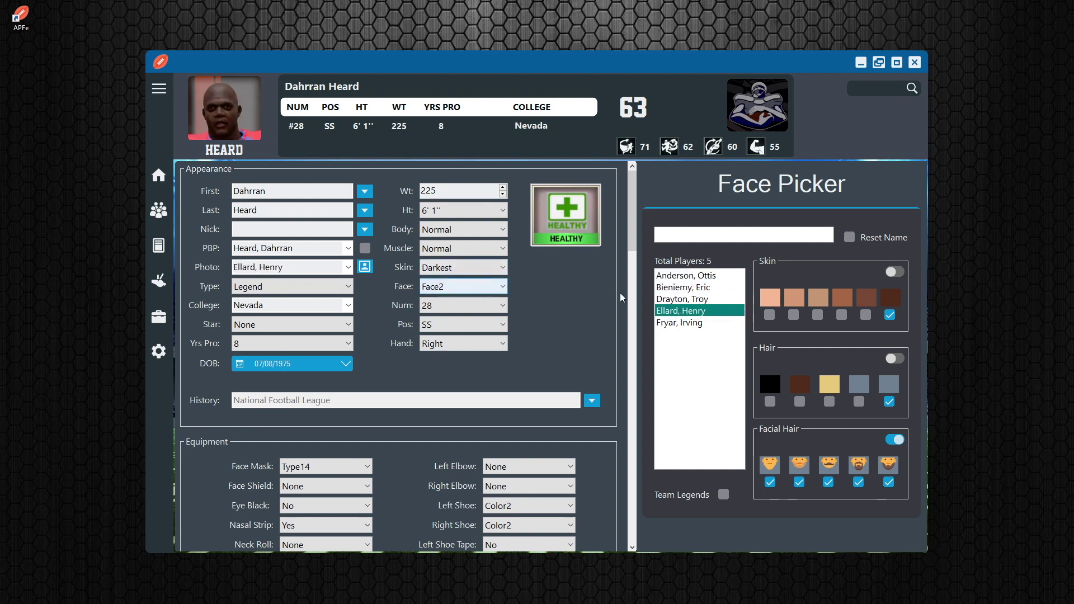
pyautogui.click(675, 288)
pyautogui.click(723, 494)
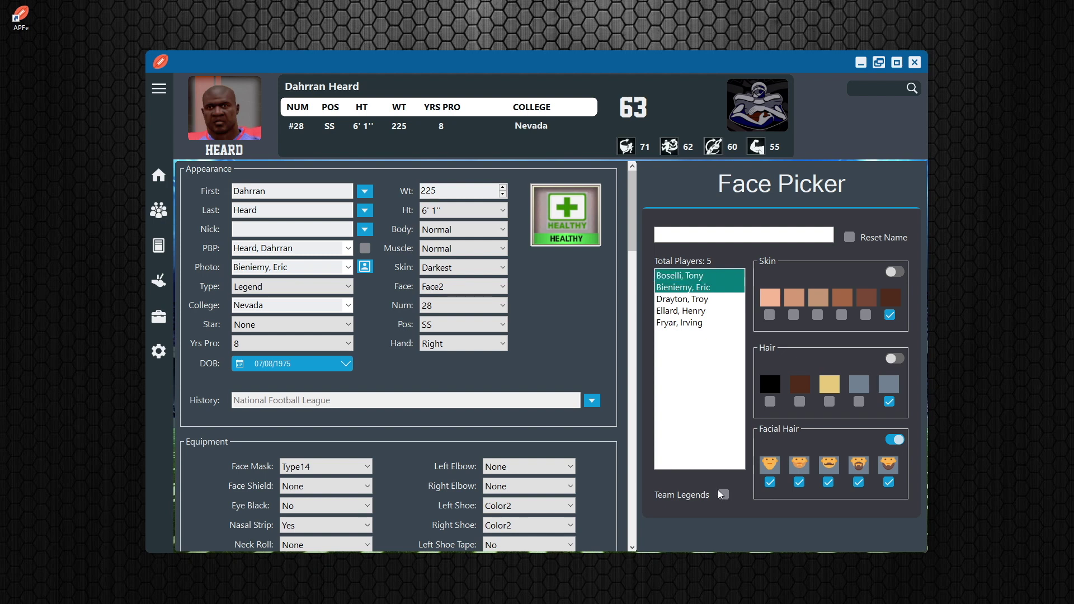
pyautogui.click(683, 323)
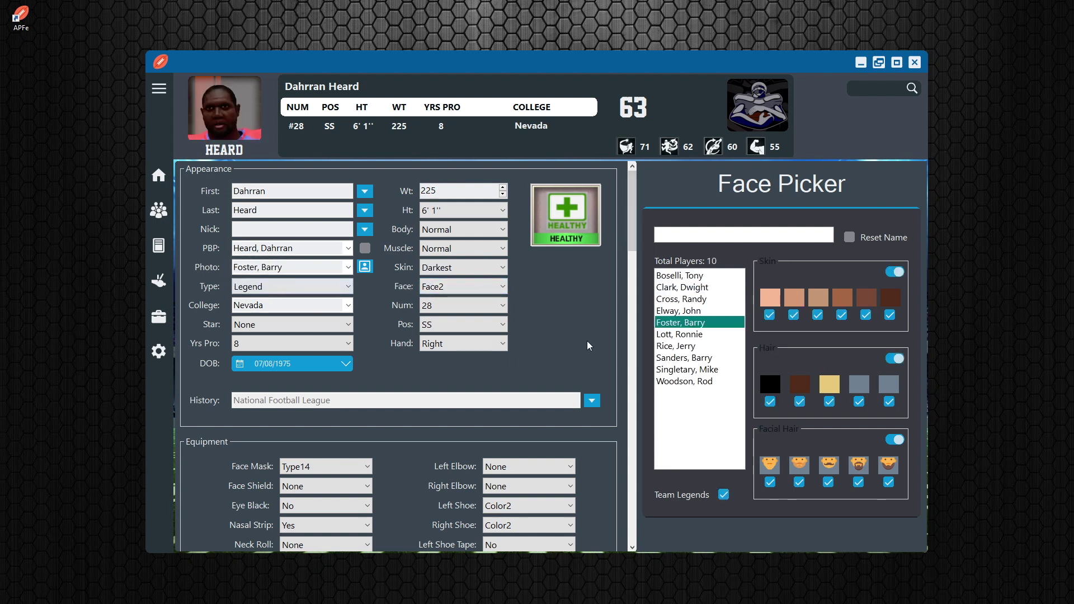
pyautogui.scroll(-5, 587, 350)
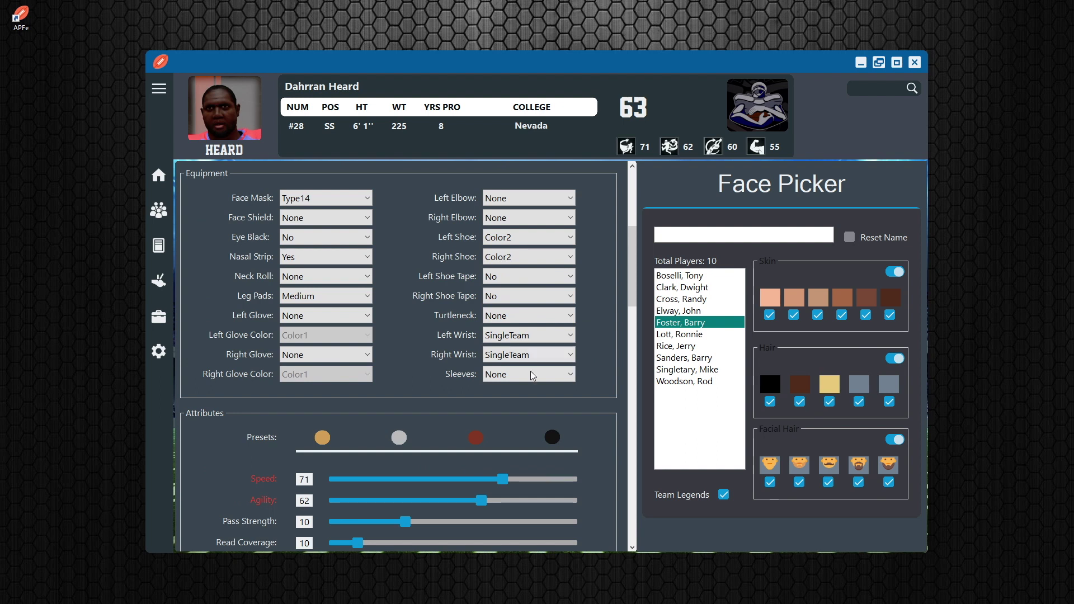
# Pick a new face mask for Heard from the Face Mask list
pyautogui.click(337, 198)
pyautogui.click(337, 198)
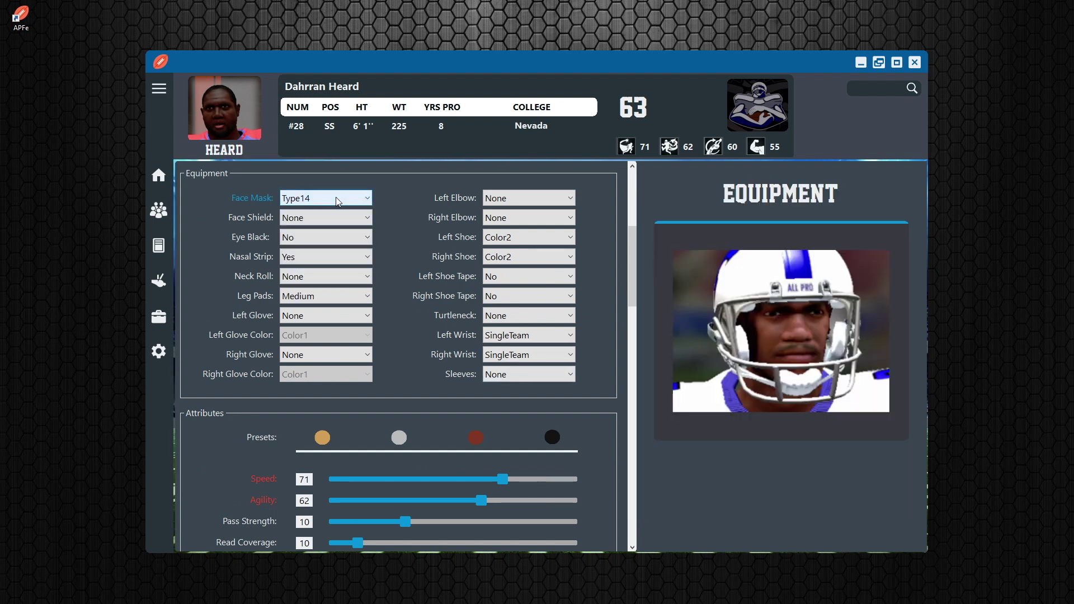
pyautogui.click(338, 200)
pyautogui.scroll(-1, 338, 202)
pyautogui.click(331, 213)
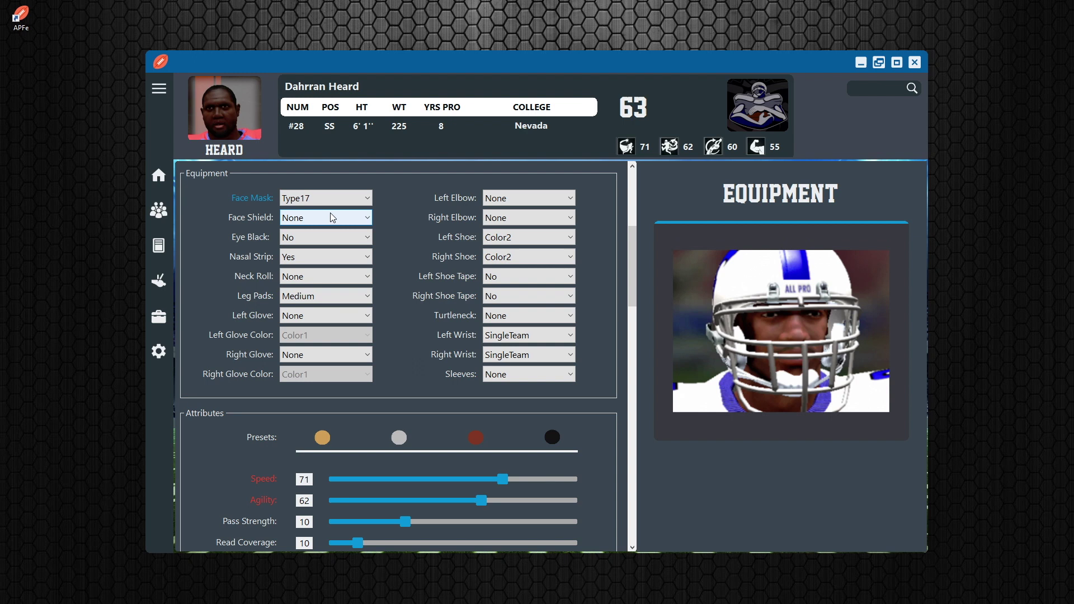
# Set eye black, left shoe tape and a Color4 right shoe, then return to the Legends roster
pyautogui.scroll(-1, 323, 198)
pyautogui.scroll(-1, 324, 201)
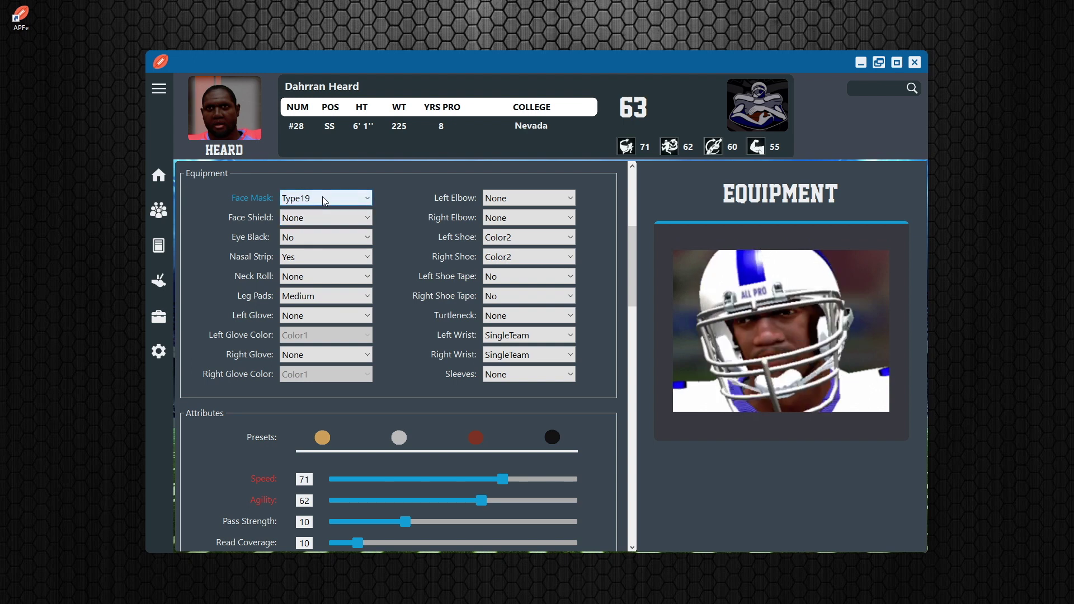
pyautogui.scroll(-1, 336, 237)
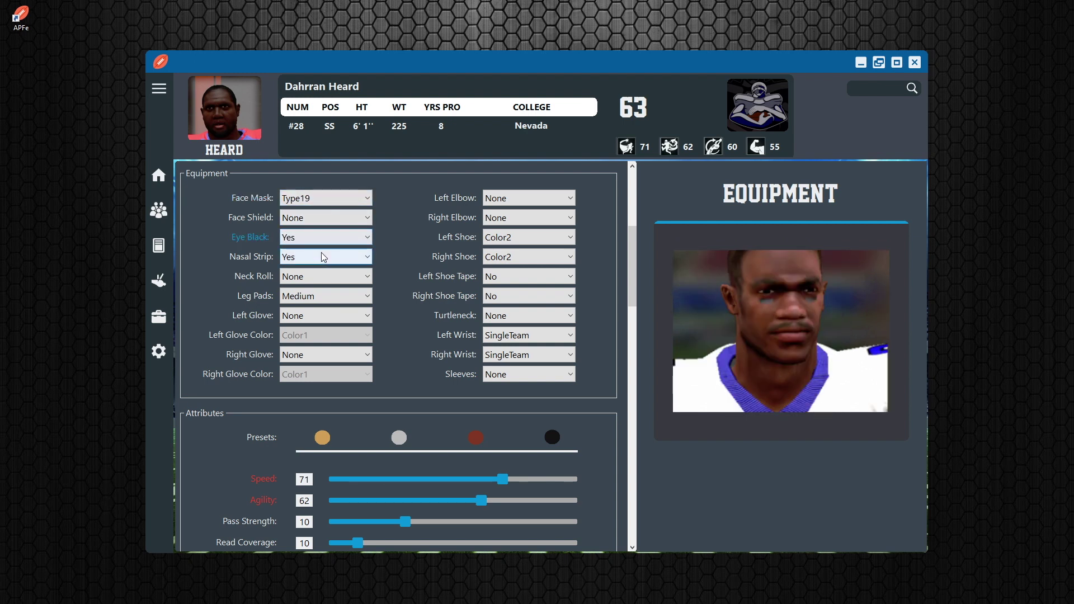
pyautogui.scroll(-2, 308, 302)
pyautogui.scroll(-1, 318, 234)
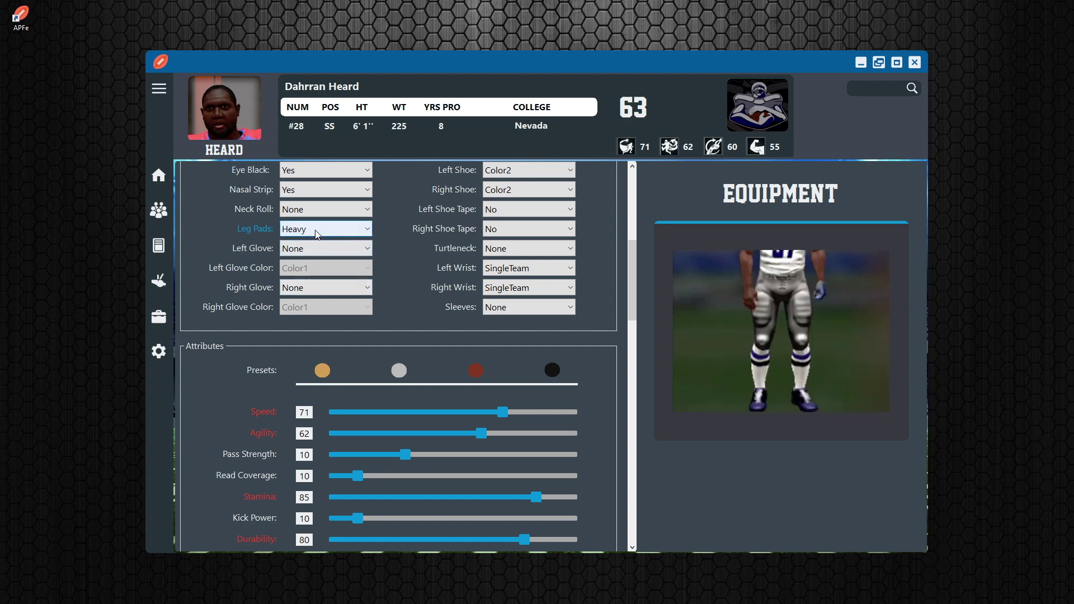
pyautogui.scroll(1, 317, 234)
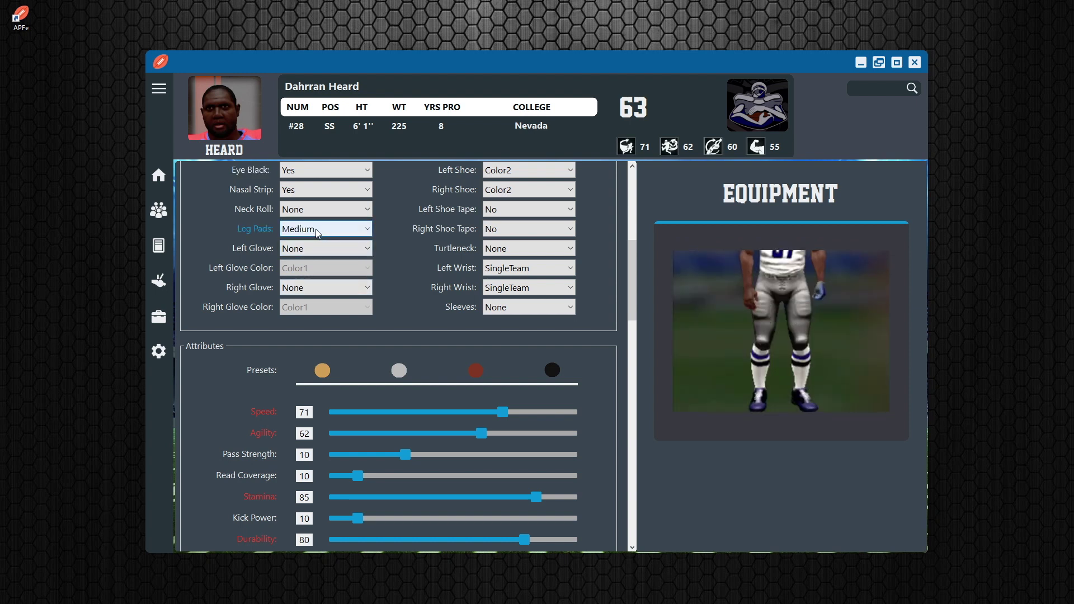
pyautogui.scroll(-1, 506, 208)
pyautogui.scroll(-1, 506, 191)
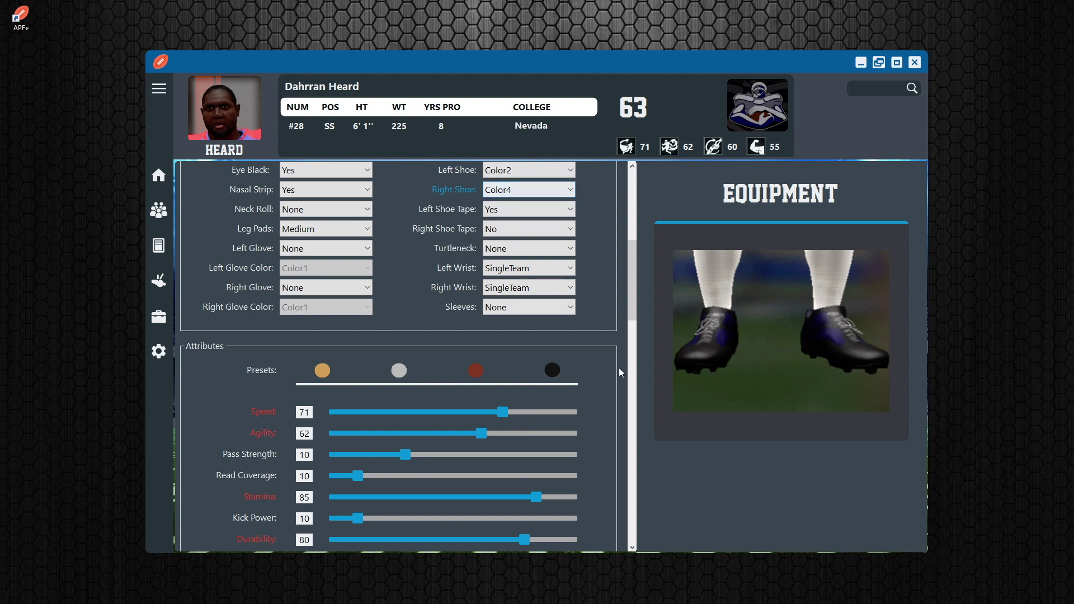
pyautogui.scroll(5, 615, 364)
pyautogui.click(159, 210)
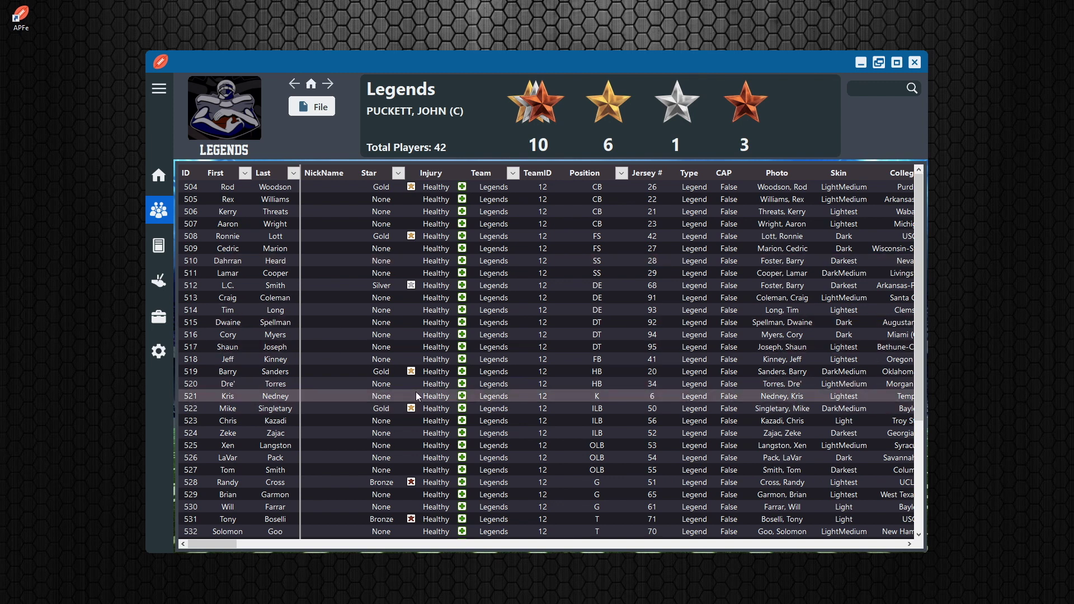
# Open Kris Nedney's page and switch his face mask from Type14 to Type17
pyautogui.doubleClick(370, 394)
pyautogui.scroll(-7, 334, 265)
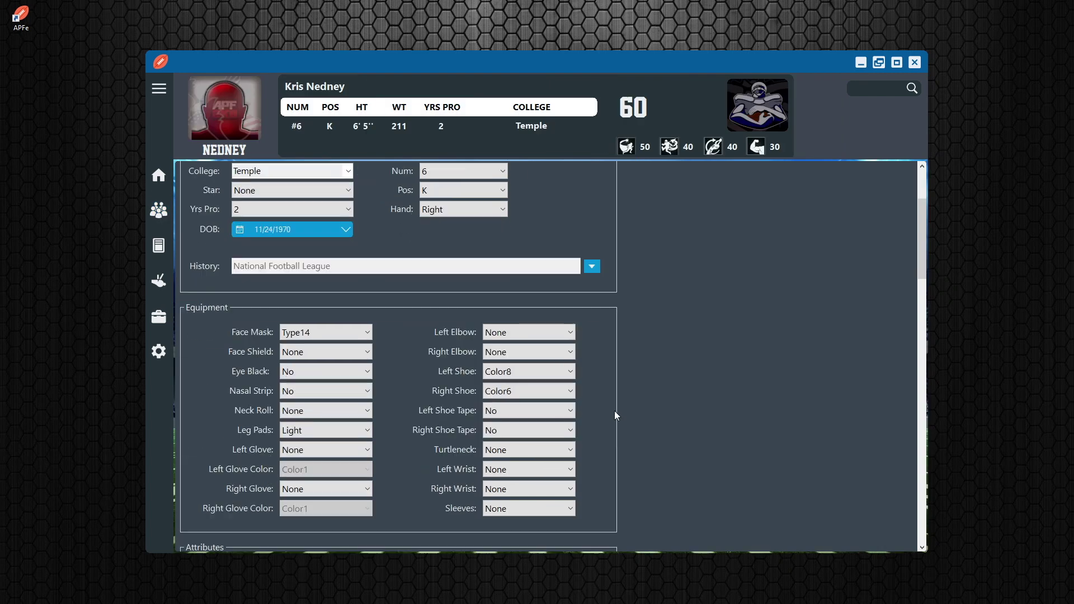
pyautogui.click(333, 260)
pyautogui.click(331, 260)
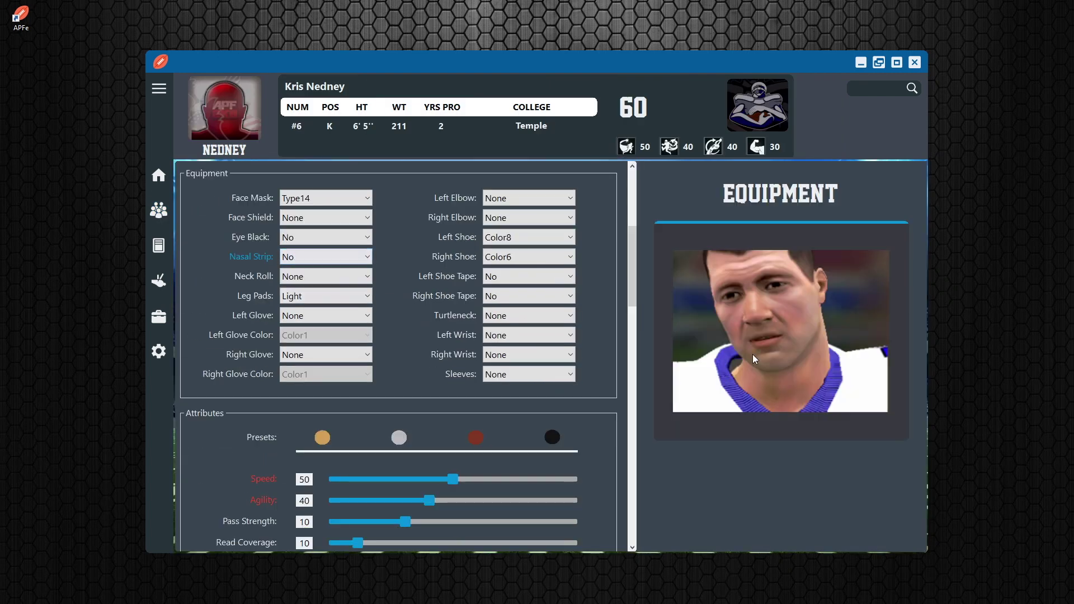
pyautogui.click(327, 200)
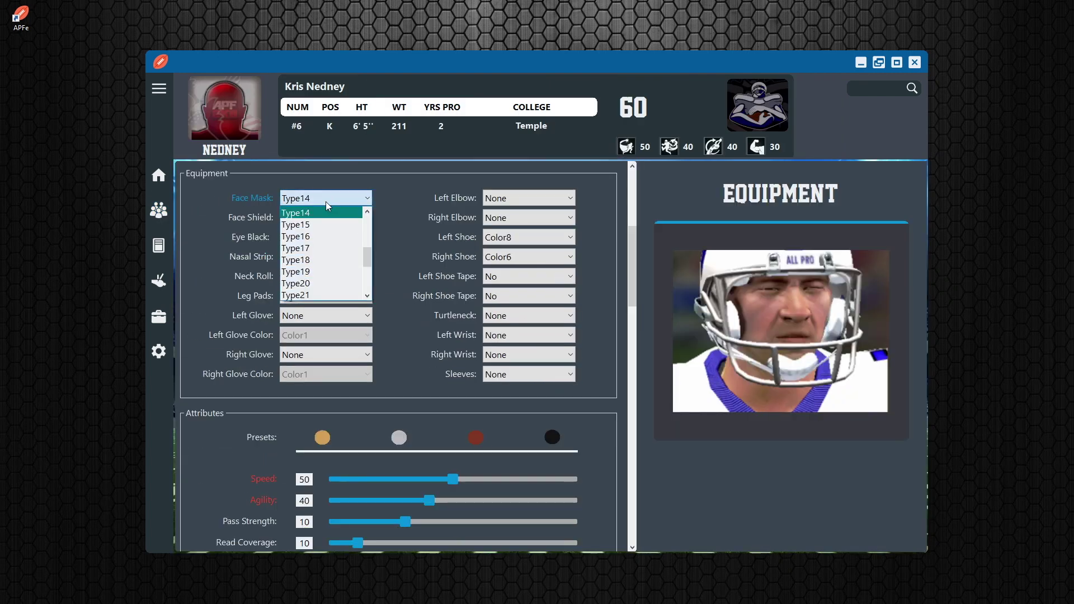
pyautogui.click(314, 247)
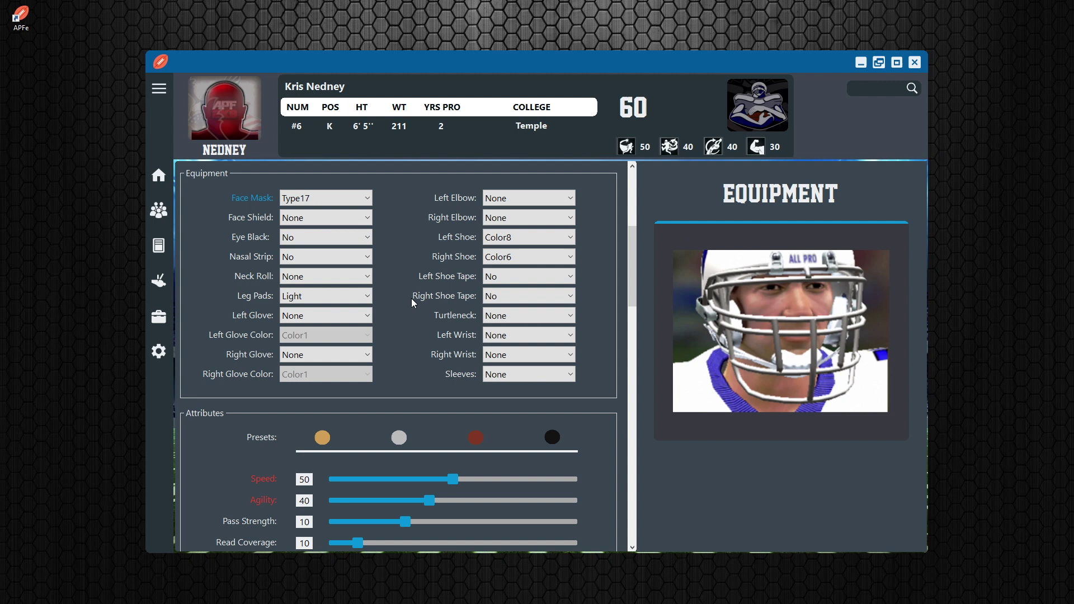
pyautogui.scroll(3, 411, 298)
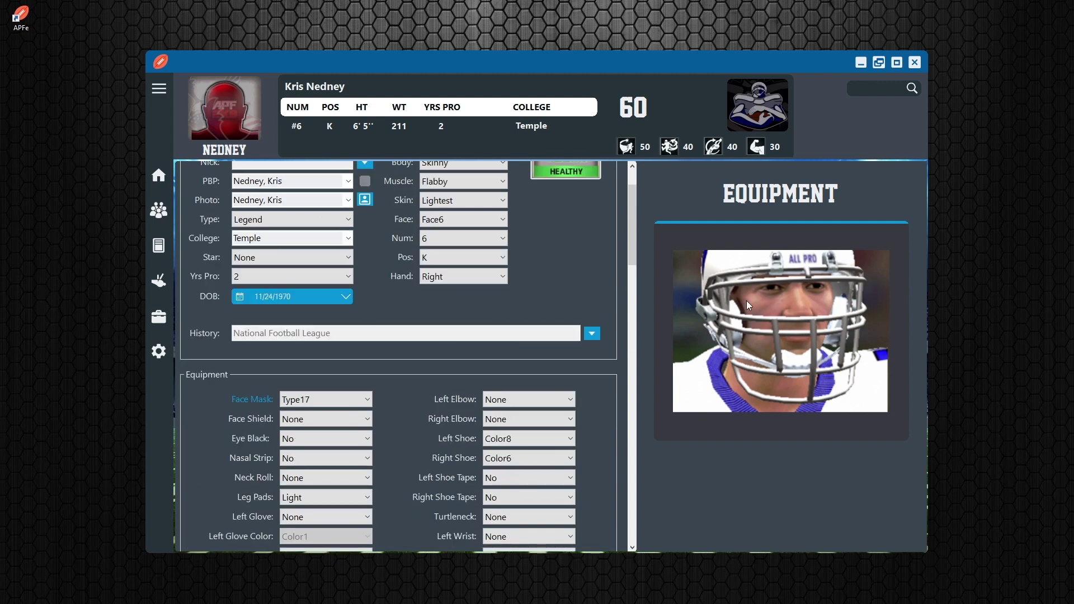
pyautogui.scroll(-4, 500, 369)
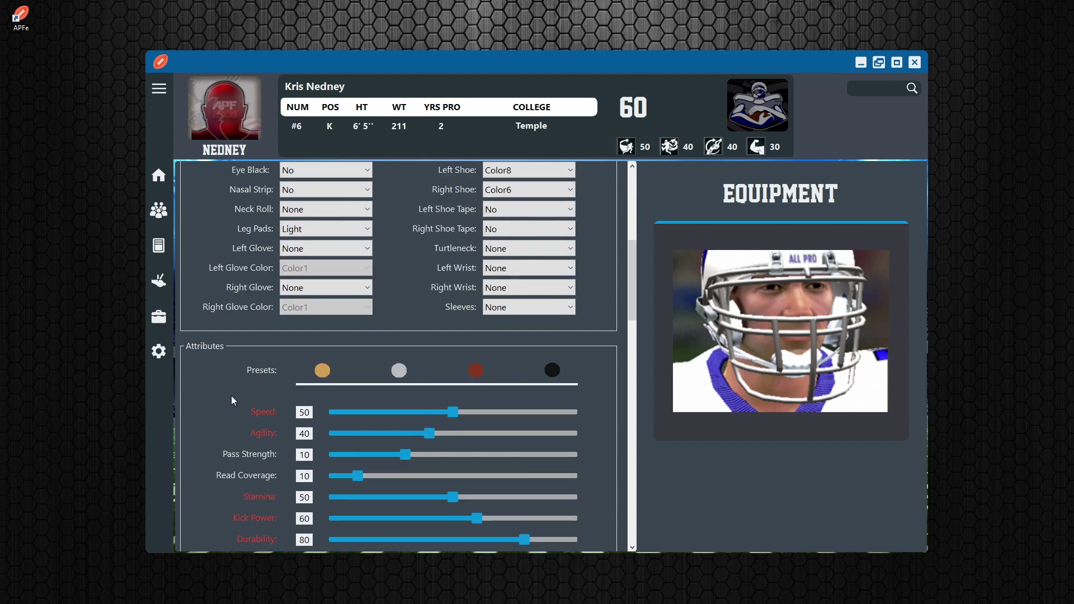
pyautogui.scroll(-2, 233, 400)
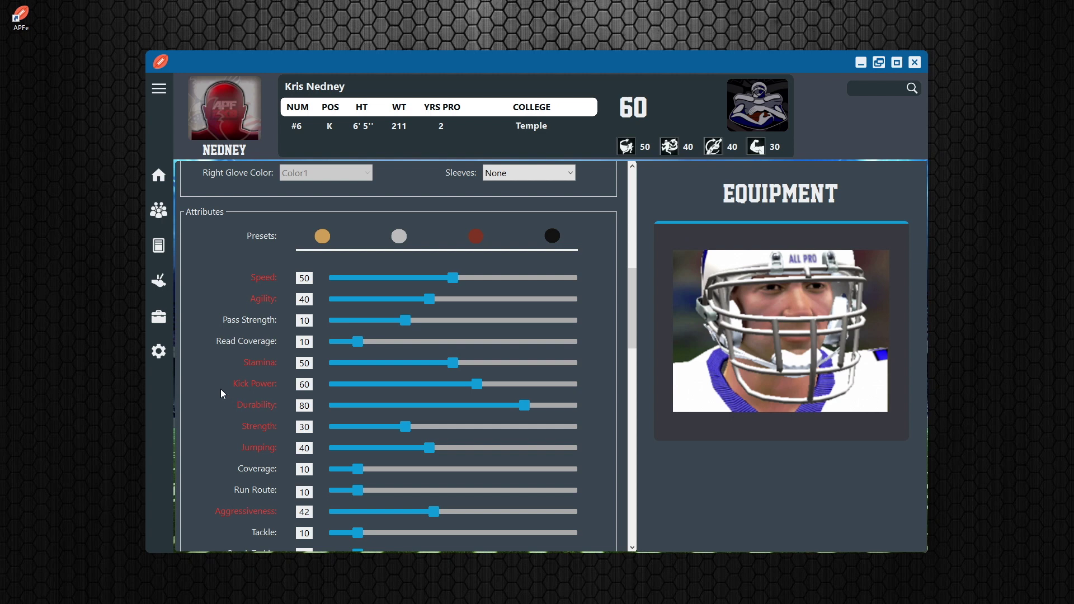
pyautogui.scroll(-2, 197, 351)
pyautogui.scroll(1, 196, 350)
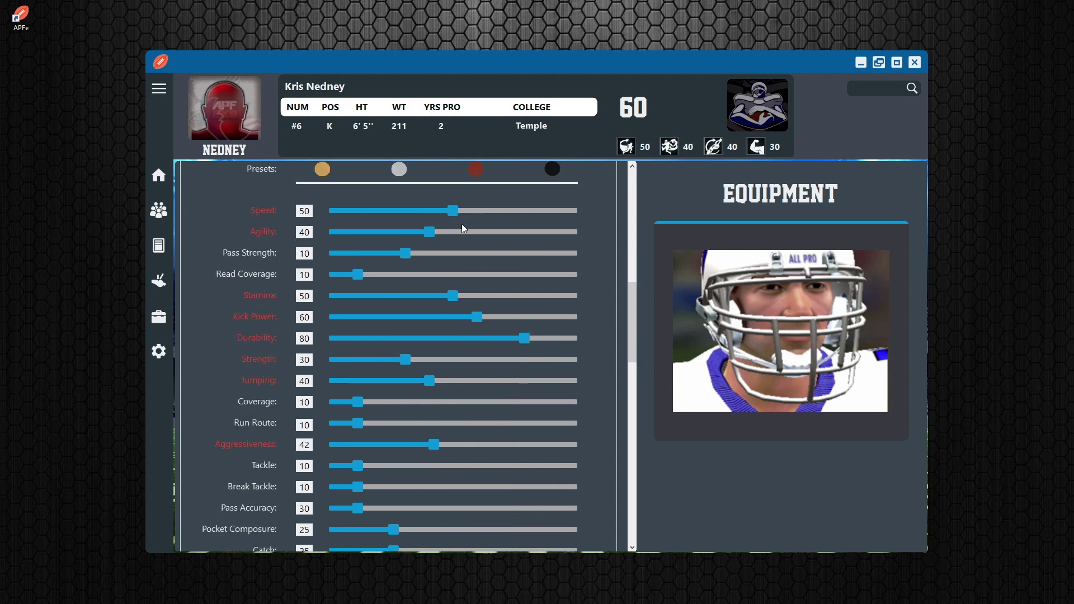
# Set Nedney's Kick Power to the 95 star preset
pyautogui.click(308, 210)
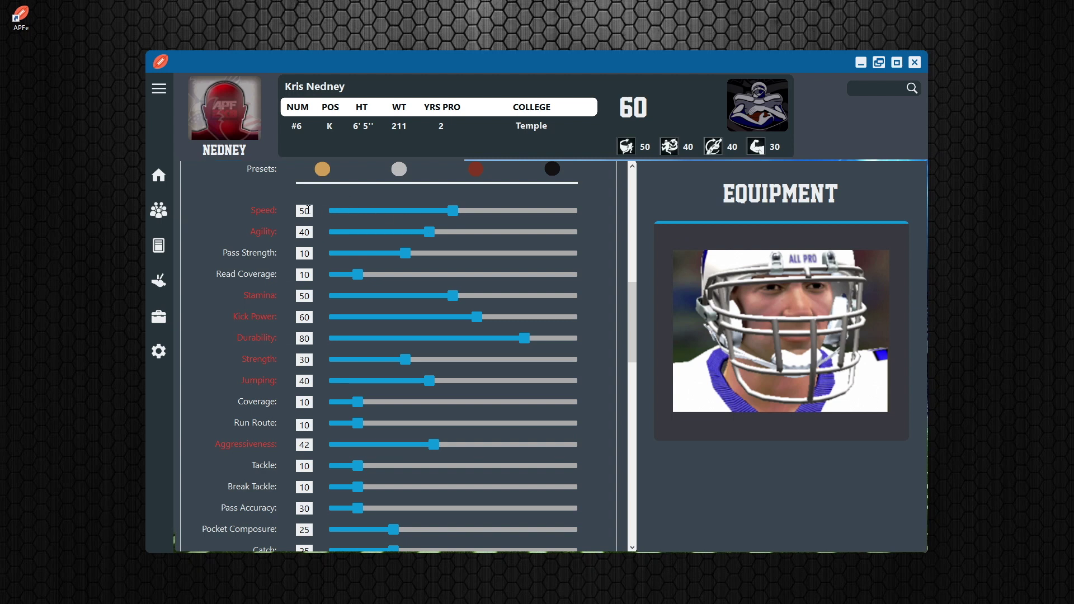
pyautogui.click(309, 210)
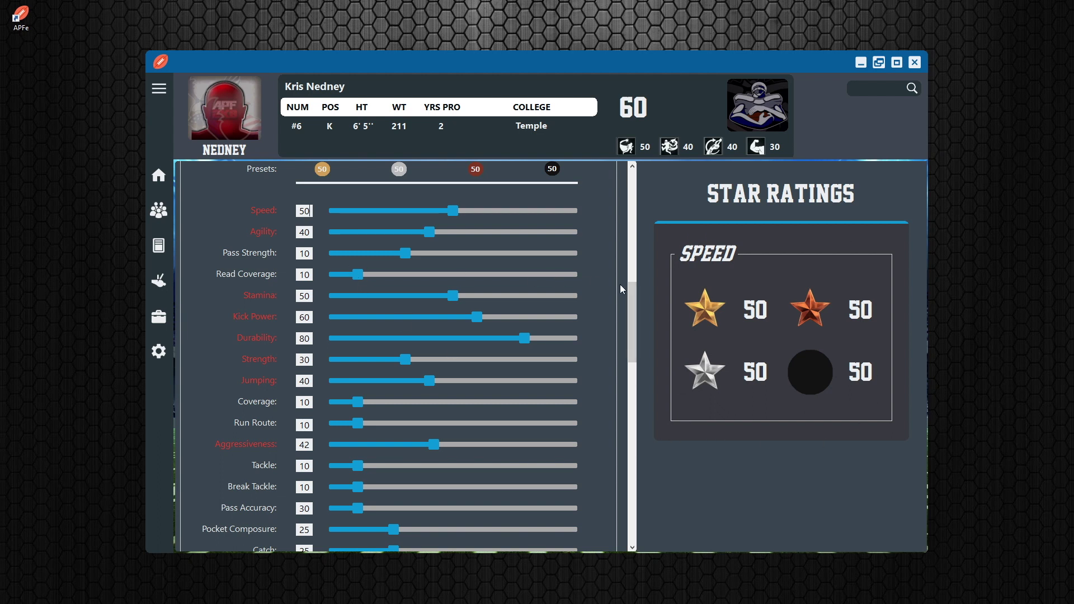
pyautogui.click(311, 317)
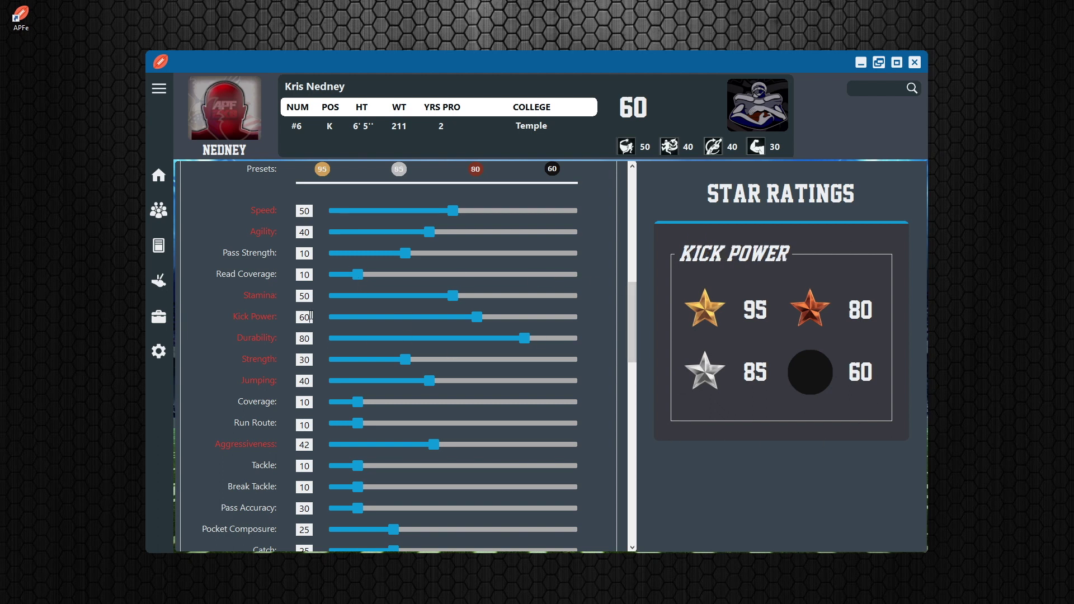
pyautogui.click(327, 171)
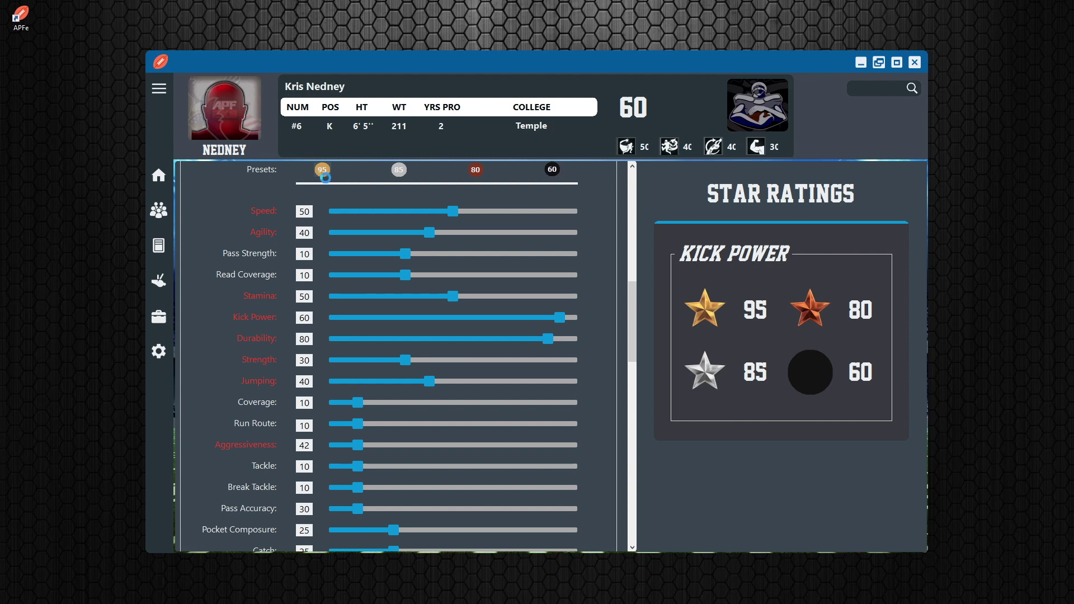
# Check star thresholds for Speed, Agility, Pass Strength, Read Coverage, Stamina, Kick Power, Jumping and Aggressiveness
pyautogui.click(306, 212)
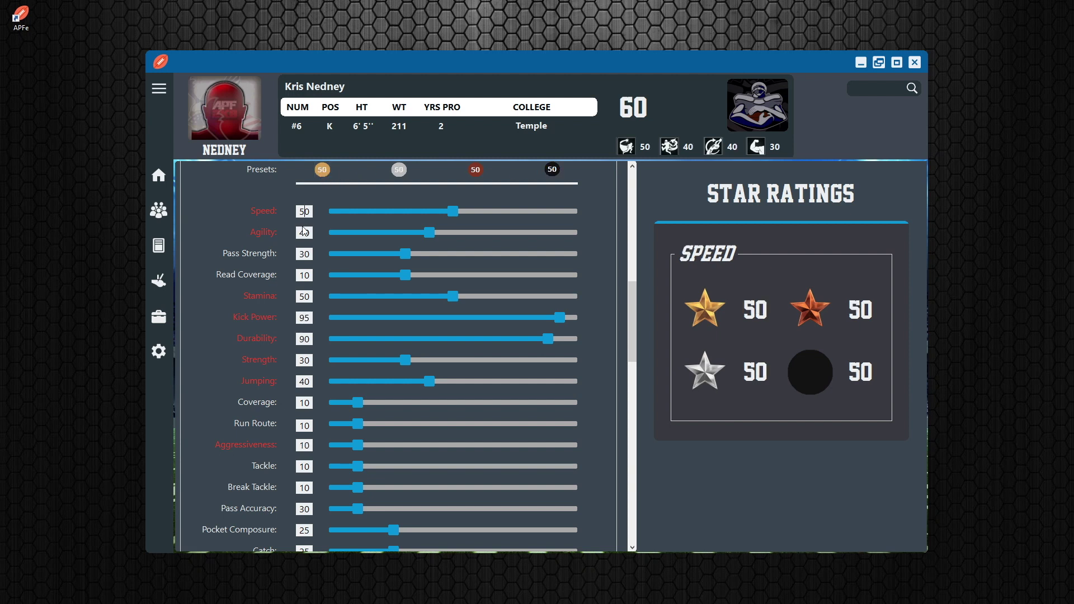
pyautogui.click(305, 234)
pyautogui.click(303, 254)
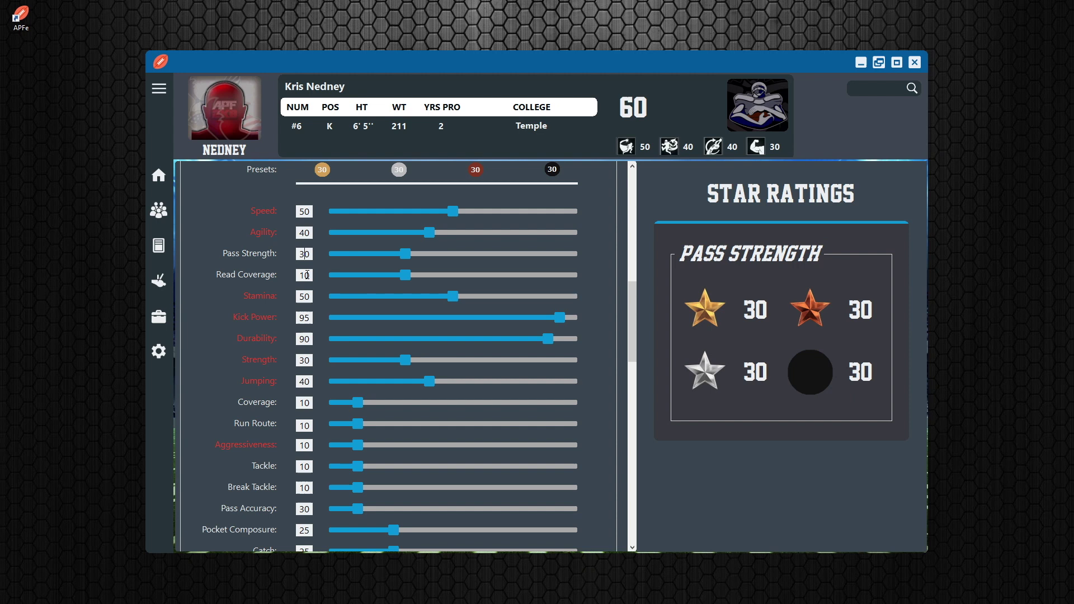
pyautogui.click(306, 275)
pyautogui.click(305, 296)
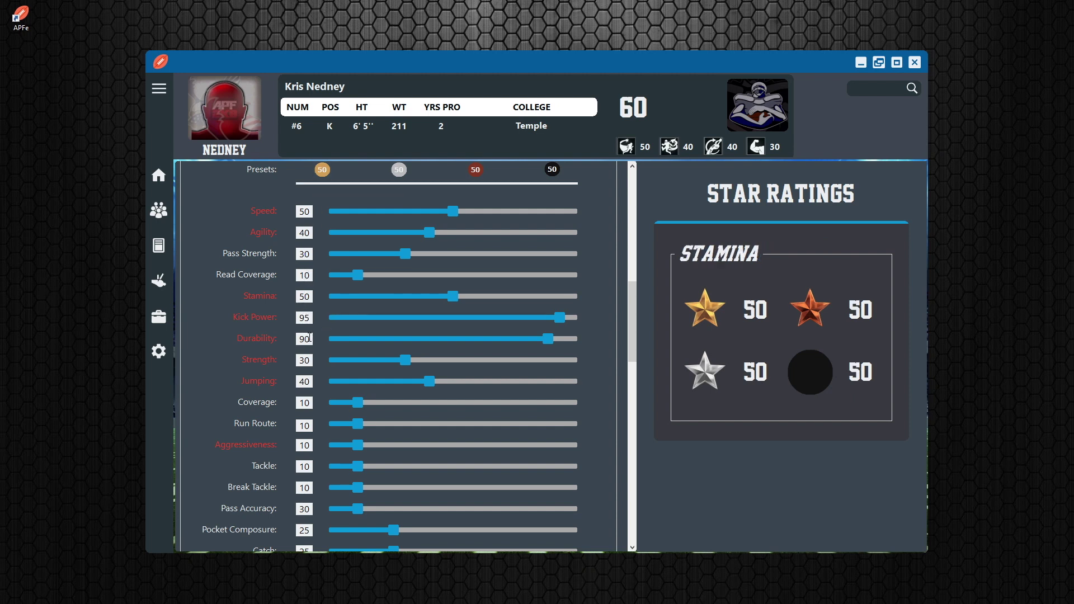
pyautogui.click(310, 317)
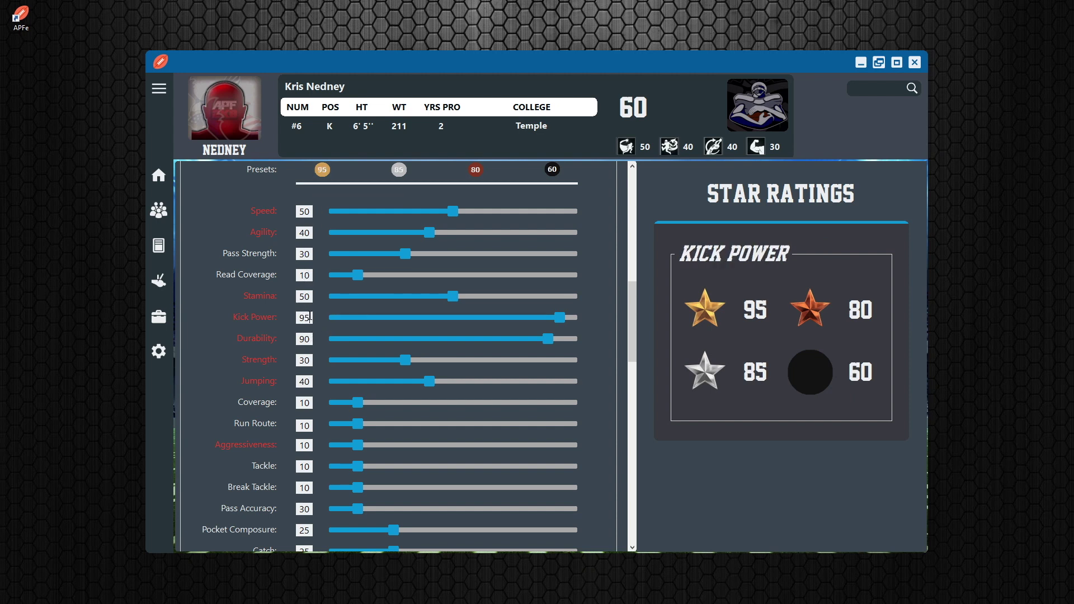
pyautogui.click(305, 382)
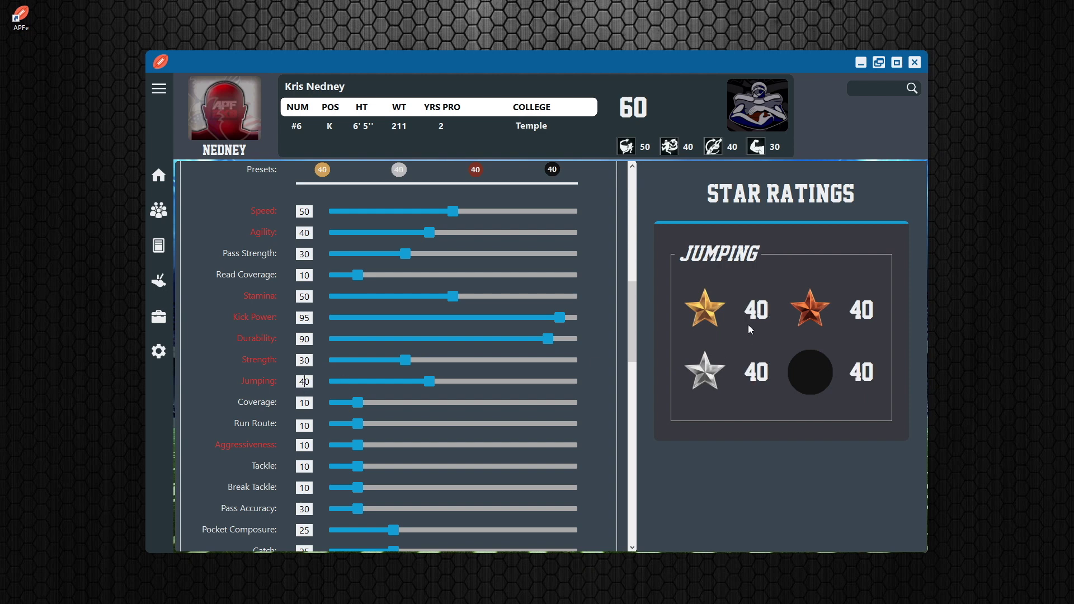
pyautogui.click(304, 443)
# Check thresholds for Run Coverage, Pass Block, Pass Accuracy, Speed, Agility, Pass Strength and Kick Coverage
pyautogui.scroll(-5, 243, 426)
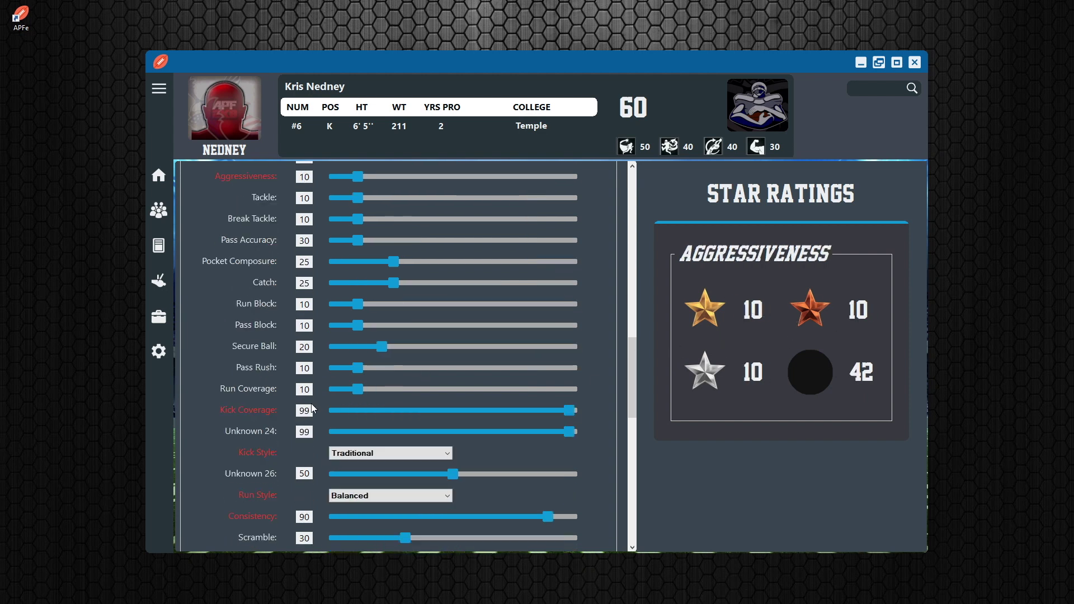
pyautogui.click(305, 388)
pyautogui.click(301, 325)
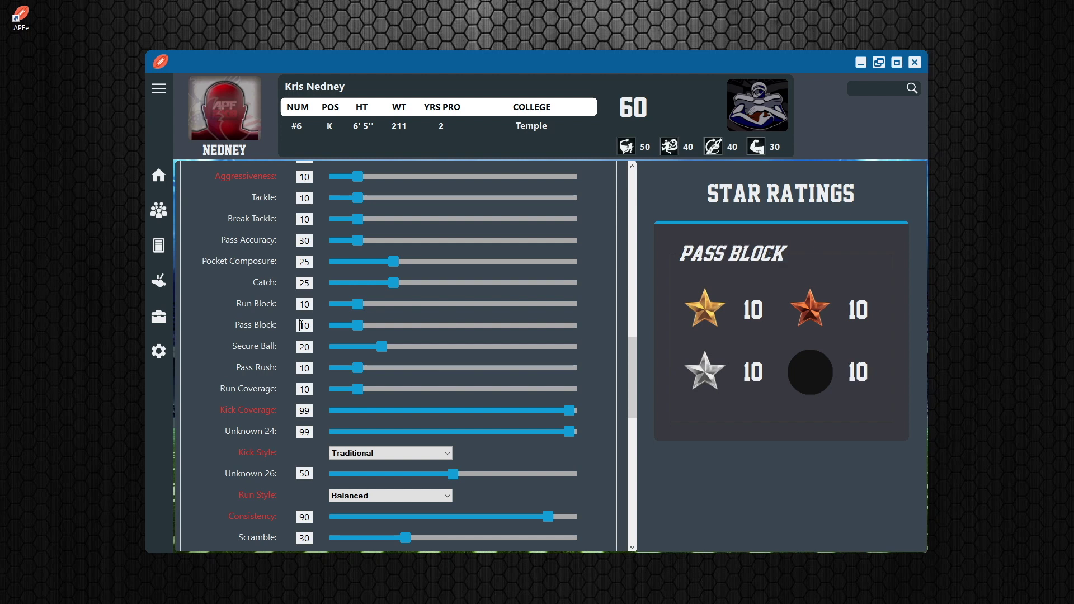
pyautogui.click(303, 240)
pyautogui.scroll(8, 253, 342)
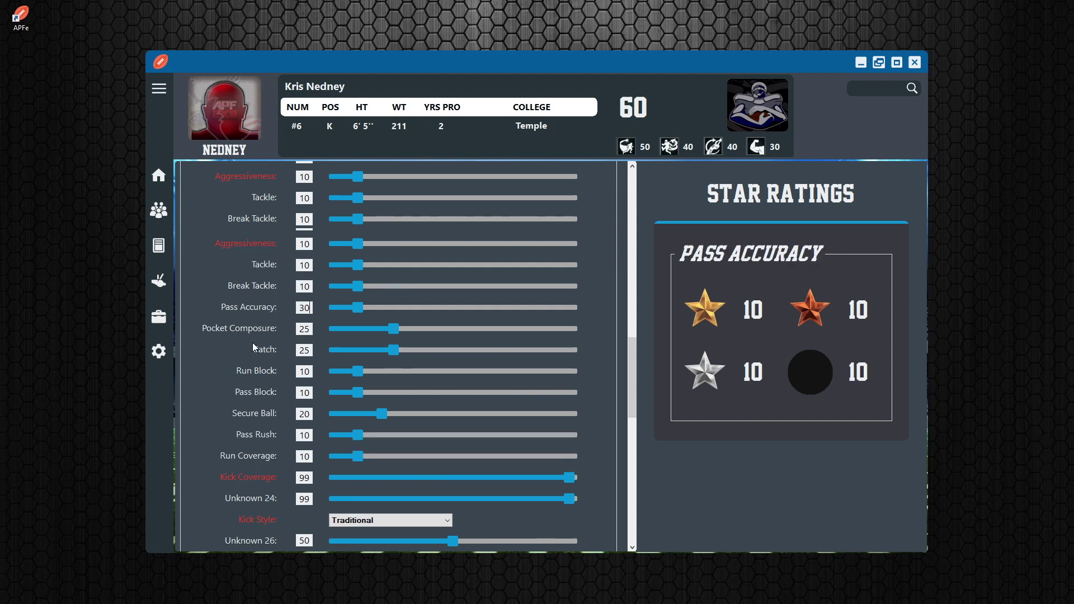
pyautogui.click(308, 412)
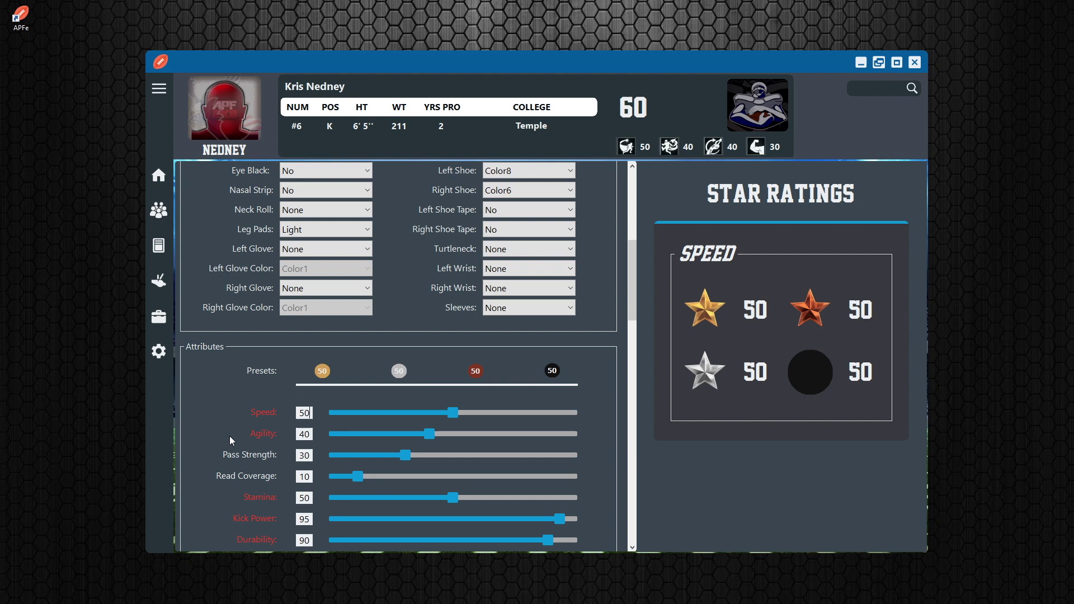
pyautogui.click(301, 434)
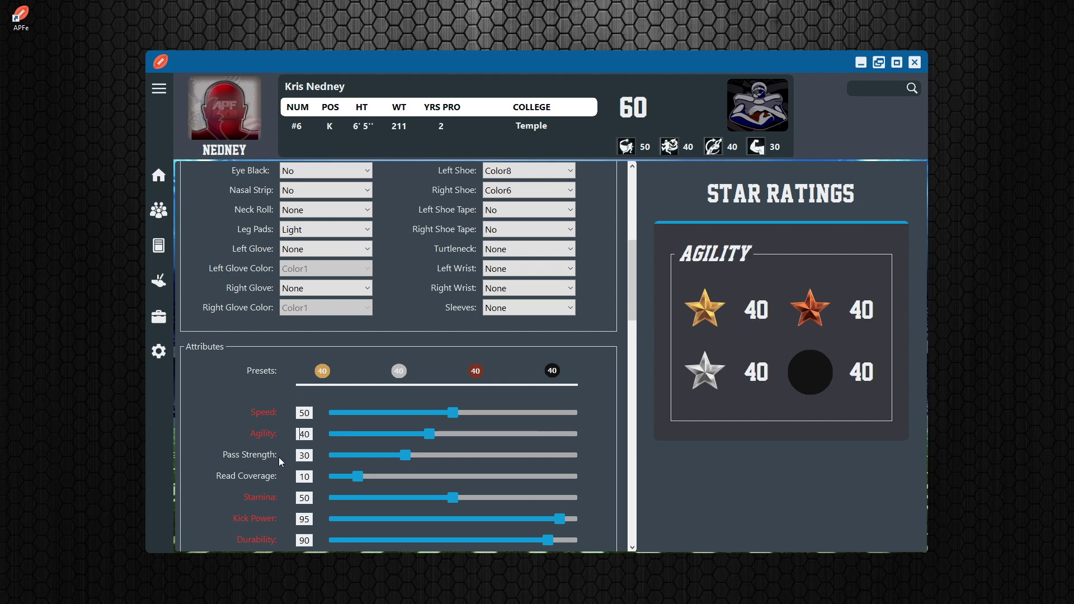
pyautogui.click(298, 455)
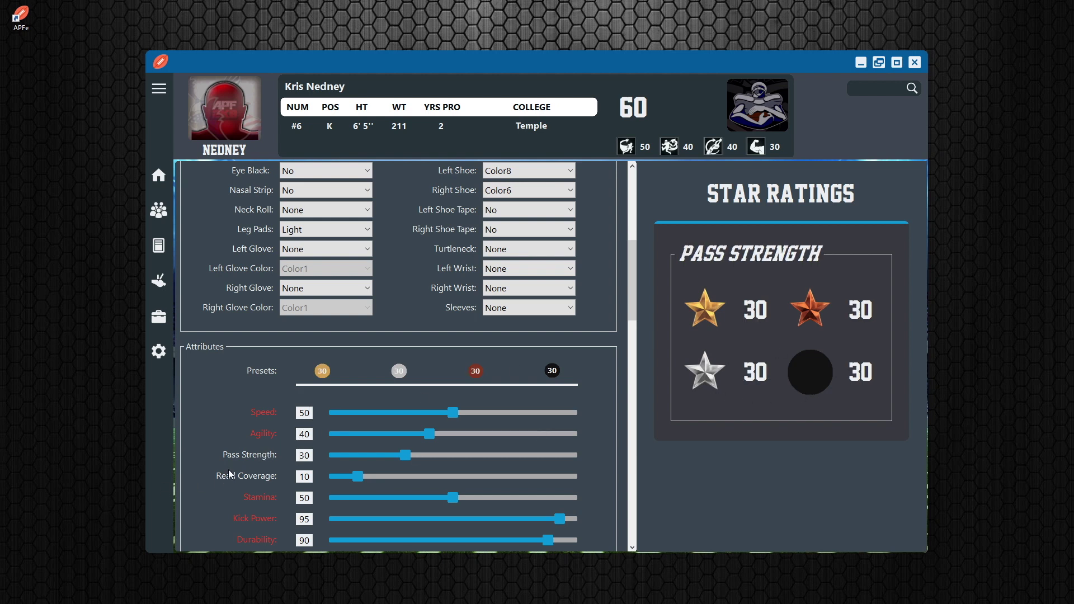
pyautogui.scroll(-6, 228, 472)
pyautogui.click(301, 410)
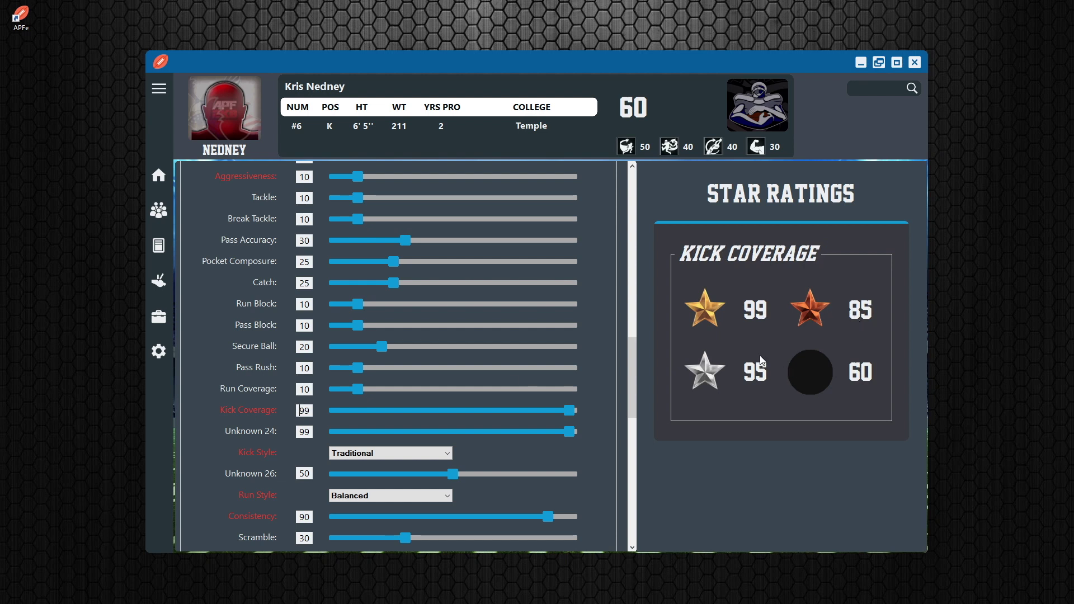
# Open John Elway's record from the Legends list and view his Read Coverage star thresholds
pyautogui.click(158, 213)
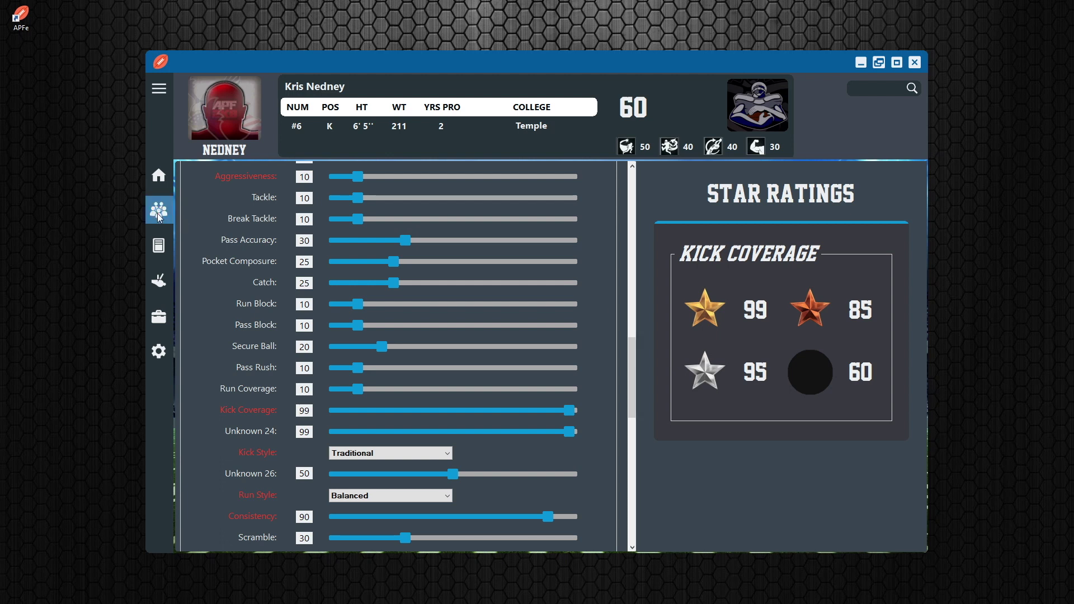
pyautogui.scroll(-4, 351, 404)
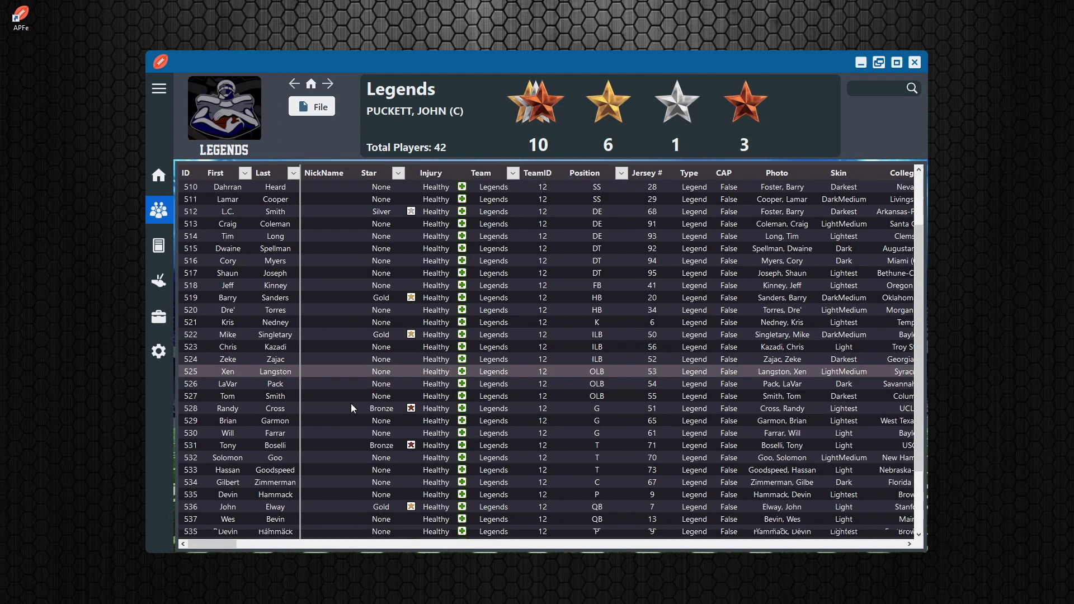
pyautogui.doubleClick(337, 434)
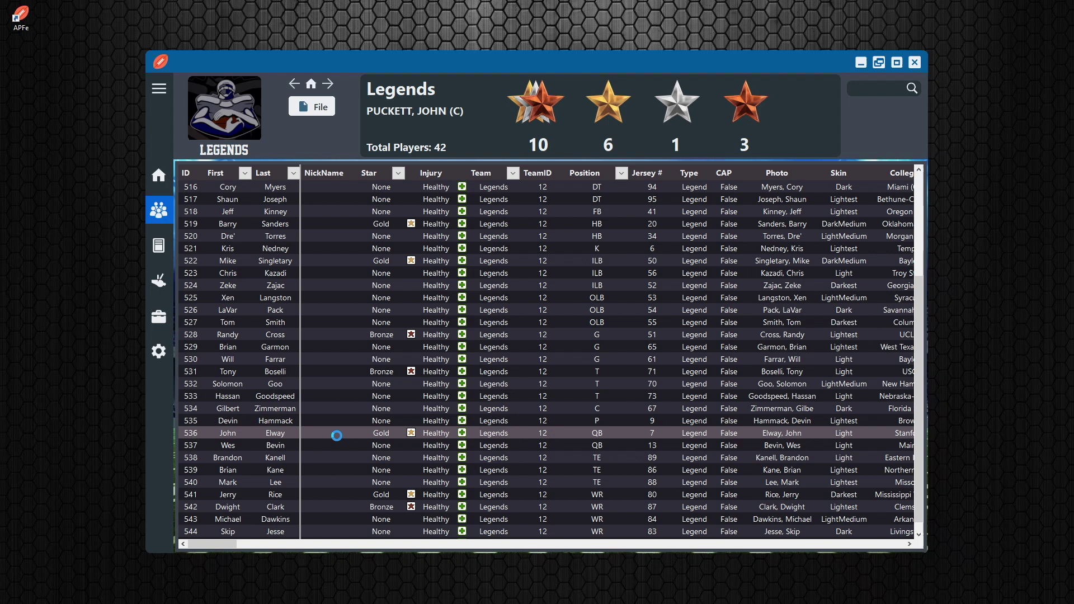
pyautogui.scroll(-6, 657, 401)
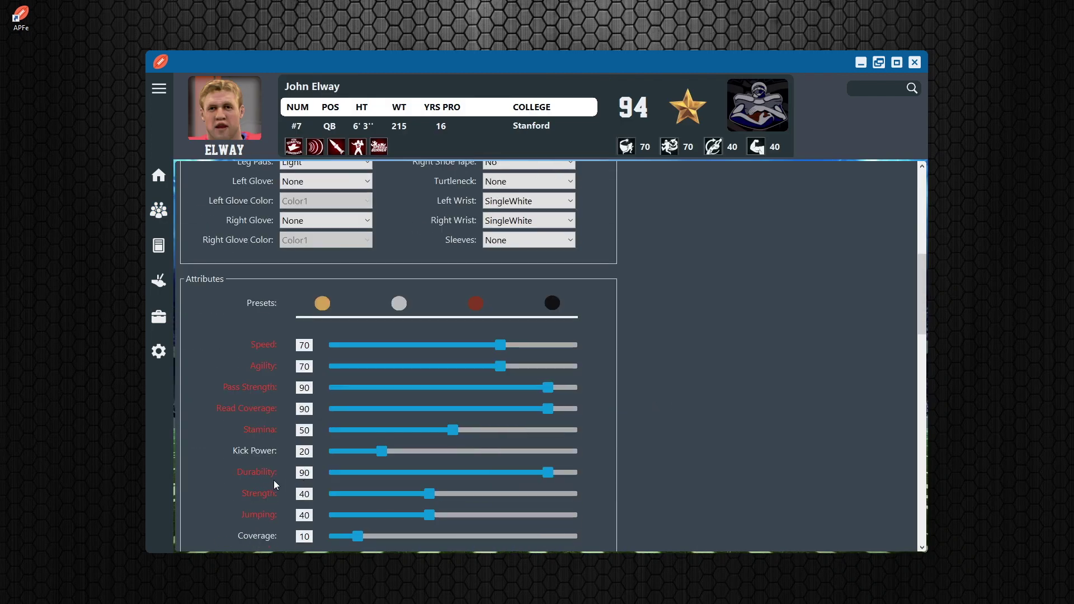
pyautogui.scroll(-3, 275, 485)
pyautogui.click(304, 274)
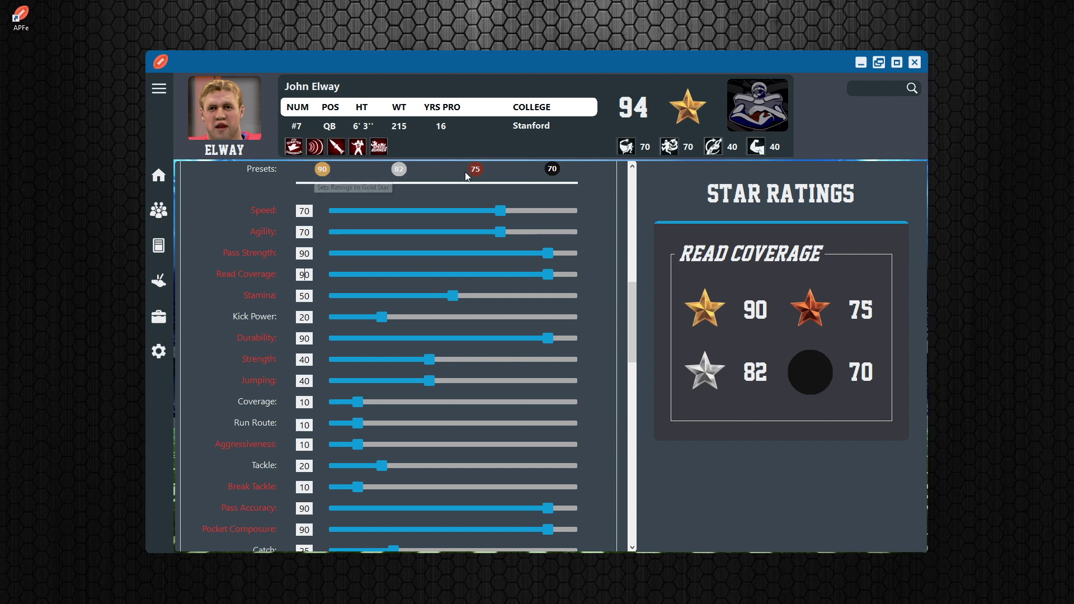
pyautogui.scroll(-5, 221, 355)
# Clear Elway's existing abilities by toggling Check All on and then off
pyautogui.scroll(-8, 221, 358)
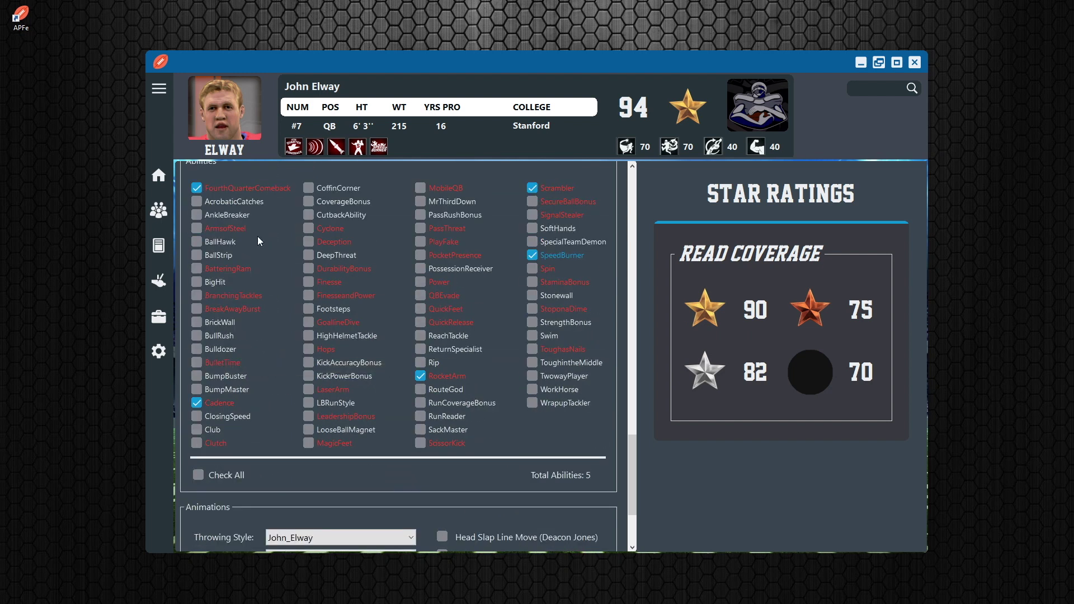
pyautogui.scroll(2, 261, 241)
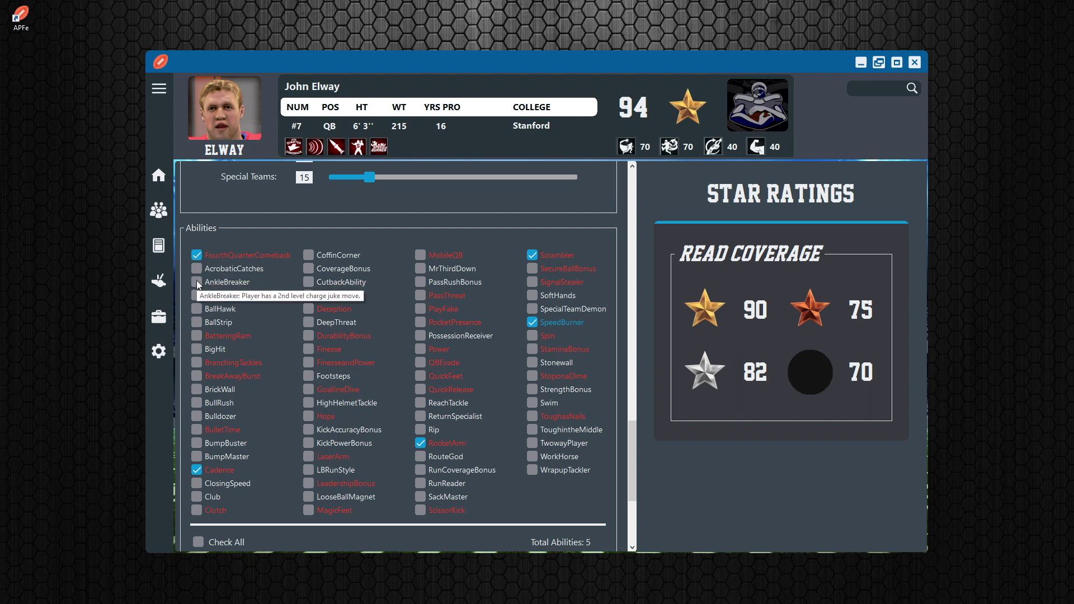
pyautogui.click(198, 283)
pyautogui.click(197, 269)
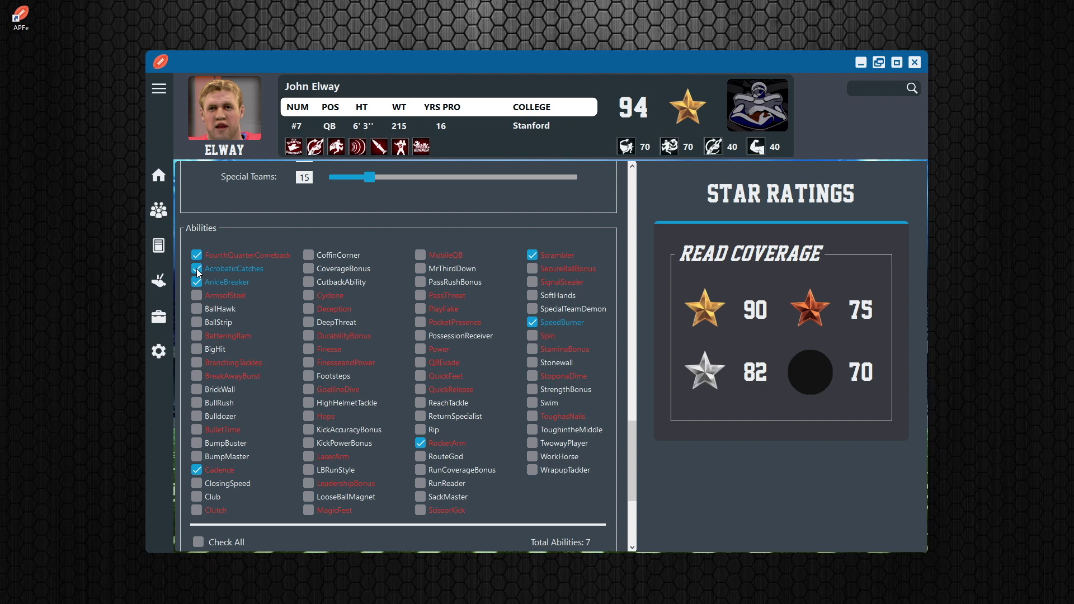
pyautogui.moveTo(212, 517)
pyautogui.scroll(-1, 270, 495)
pyautogui.click(198, 474)
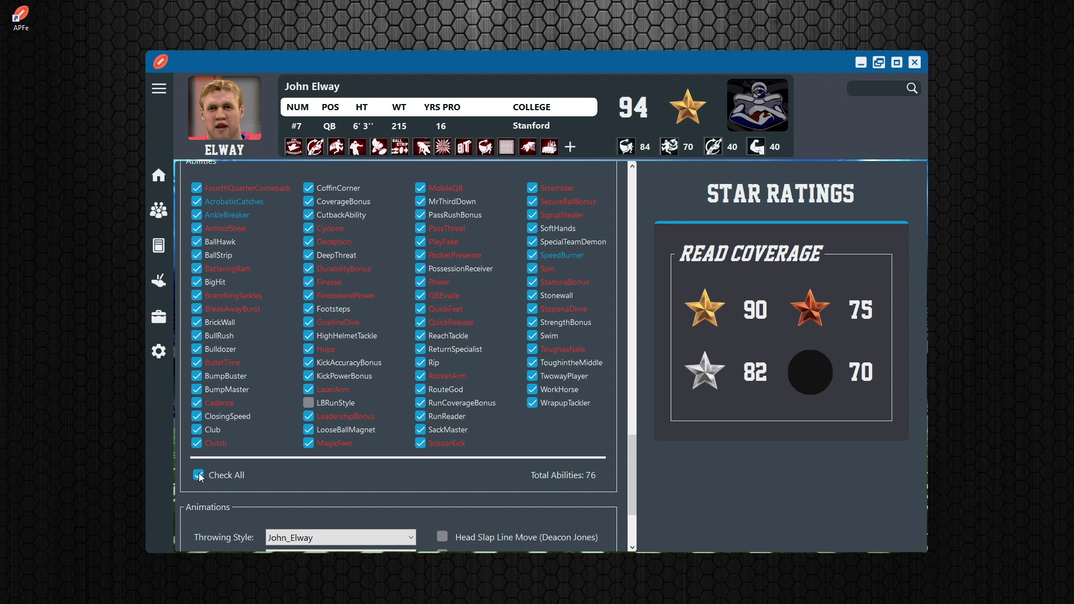
pyautogui.click(199, 475)
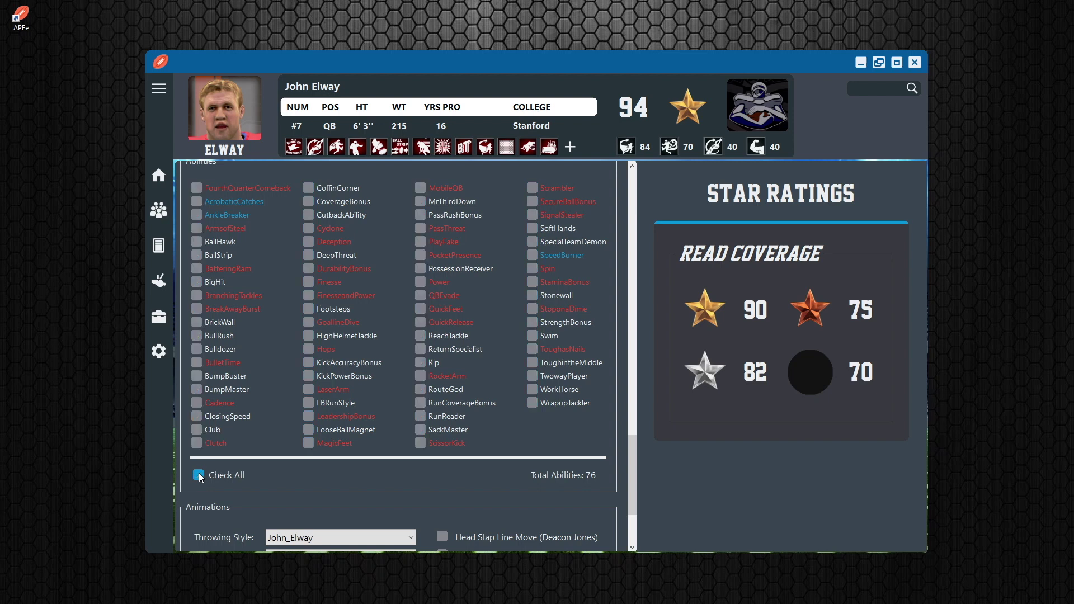
# Tick SpeedBurner, Spin, StaminaBonus, AcrobaticCatches, AnkleBreaker, ArmsofSteel and CoffinCorner
pyautogui.click(533, 255)
pyautogui.click(533, 269)
pyautogui.click(532, 283)
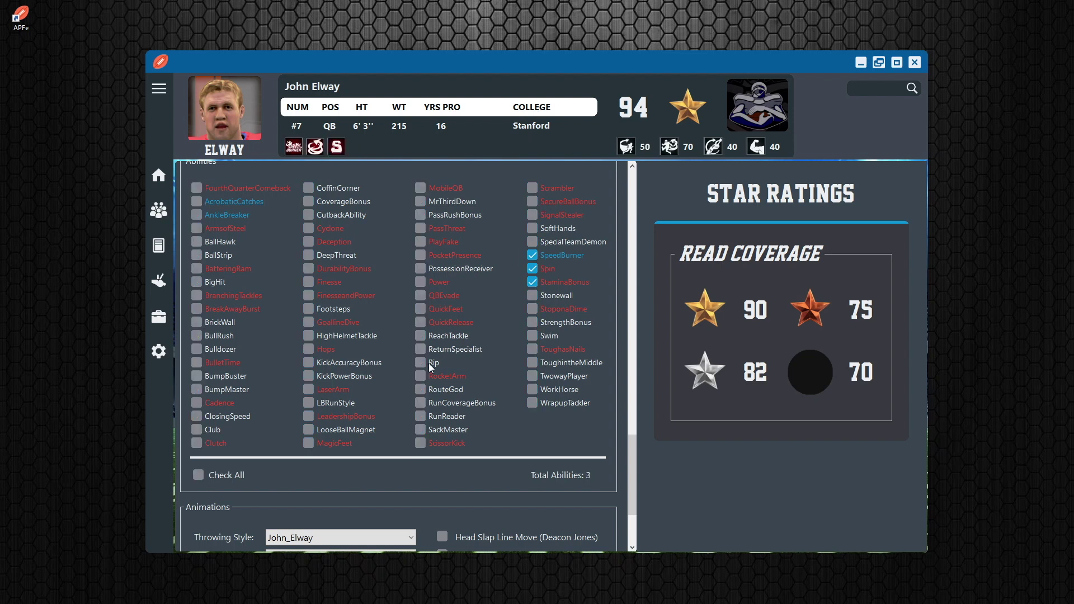
pyautogui.click(196, 201)
pyautogui.click(196, 215)
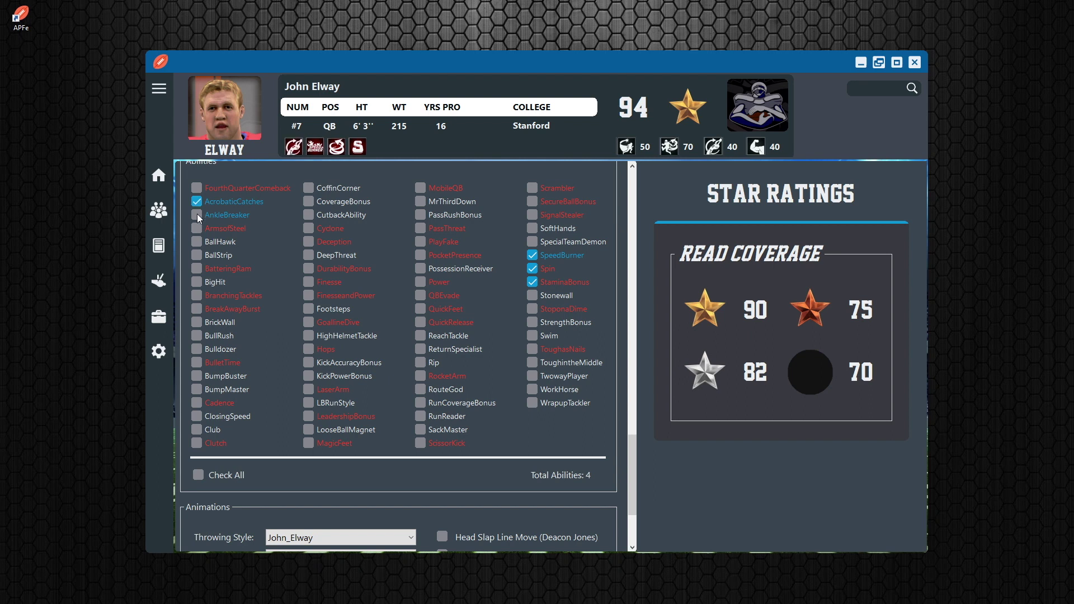
pyautogui.click(196, 228)
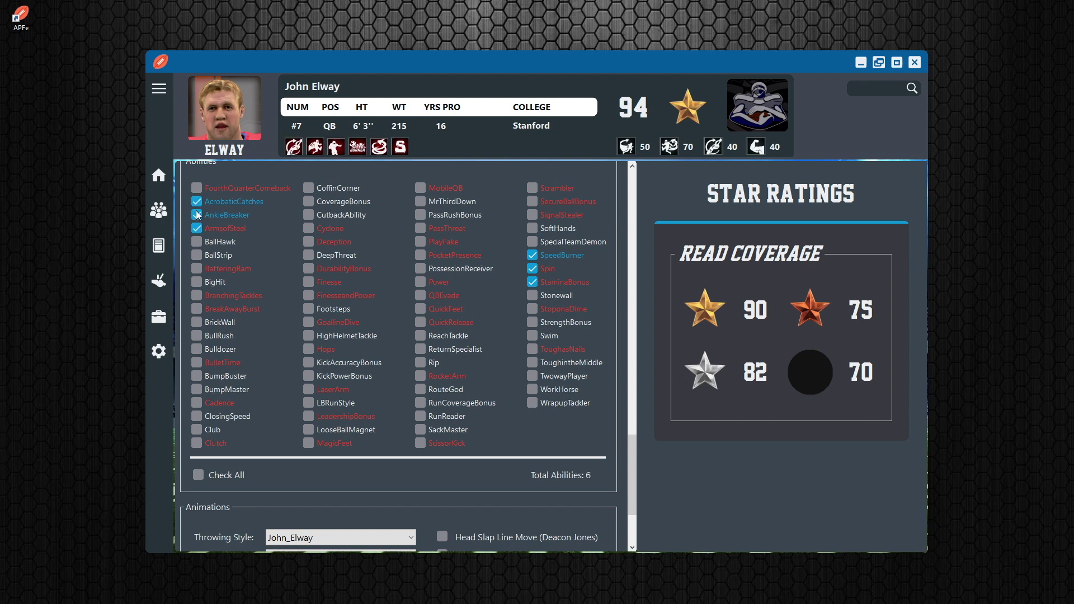
pyautogui.click(330, 188)
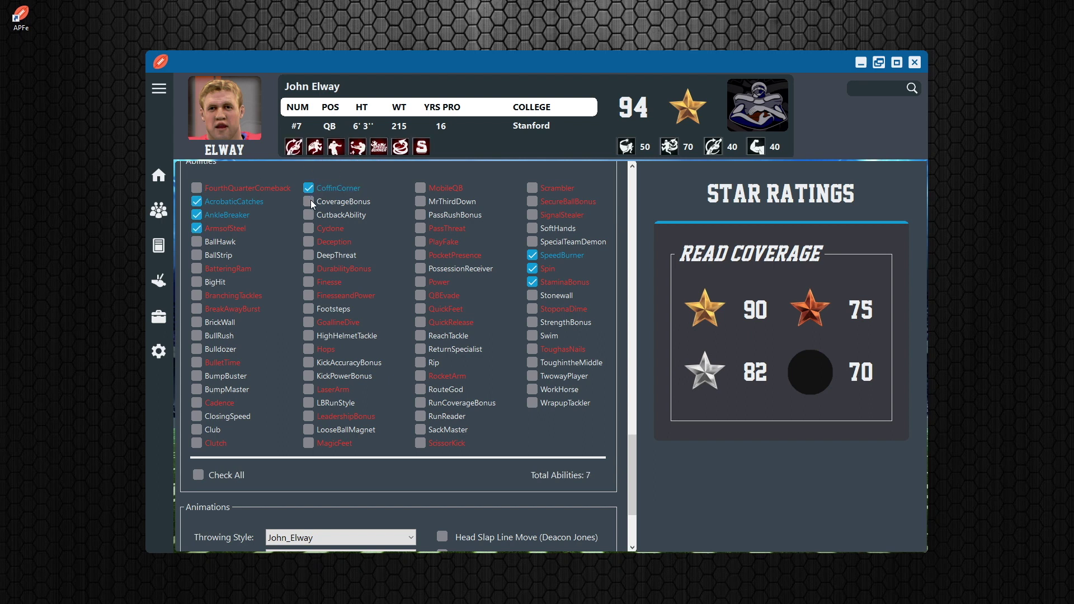
# In Animations, keep the John_Elway throwing style with Generic2 play action and Walter_Payton high step
pyautogui.scroll(-5, 255, 386)
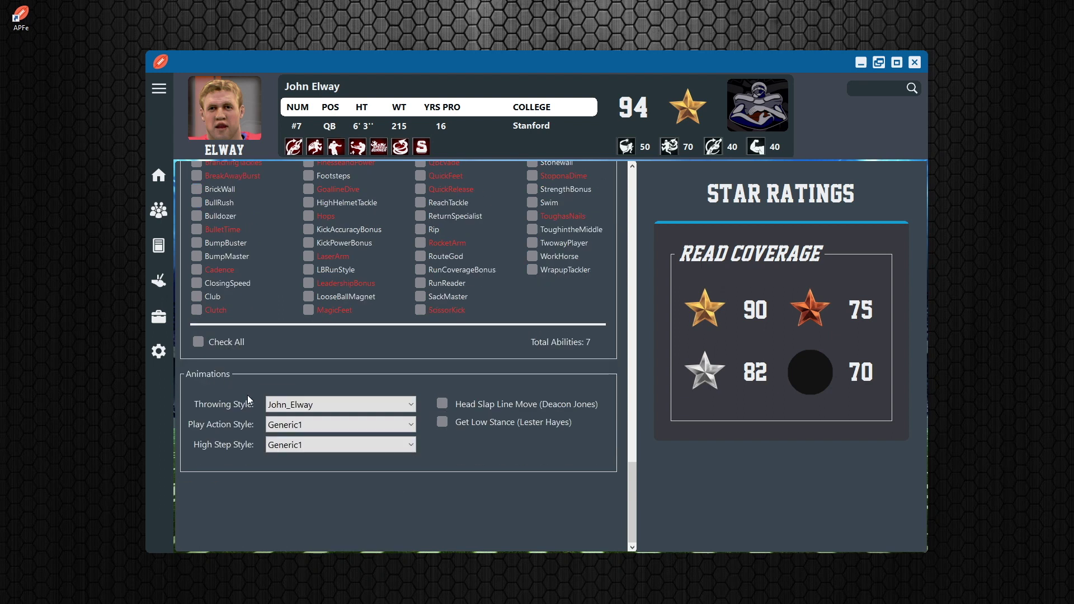
pyautogui.click(277, 410)
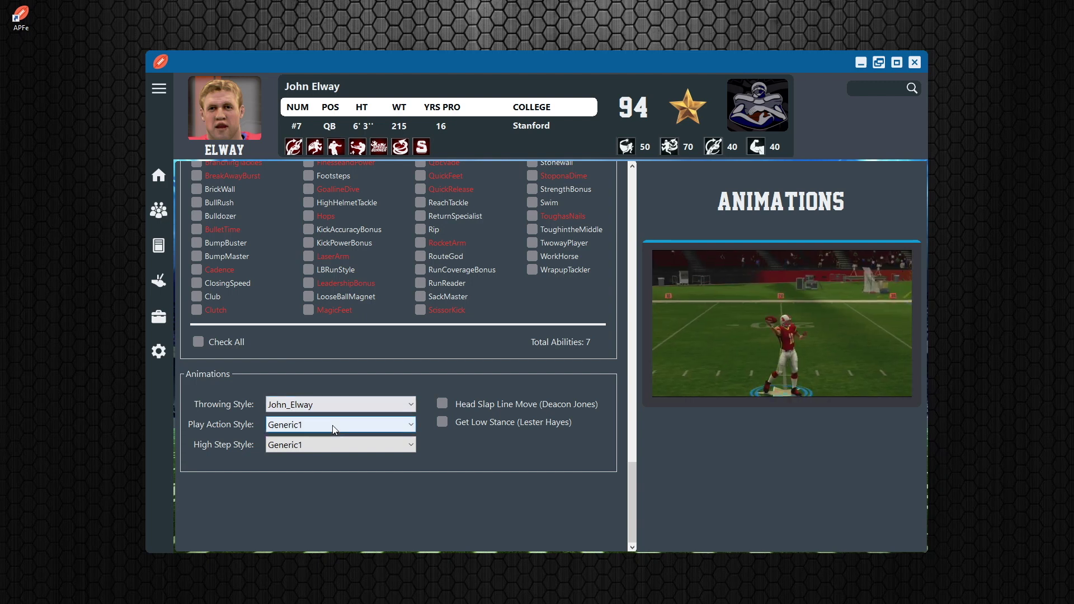
pyautogui.scroll(-1, 334, 429)
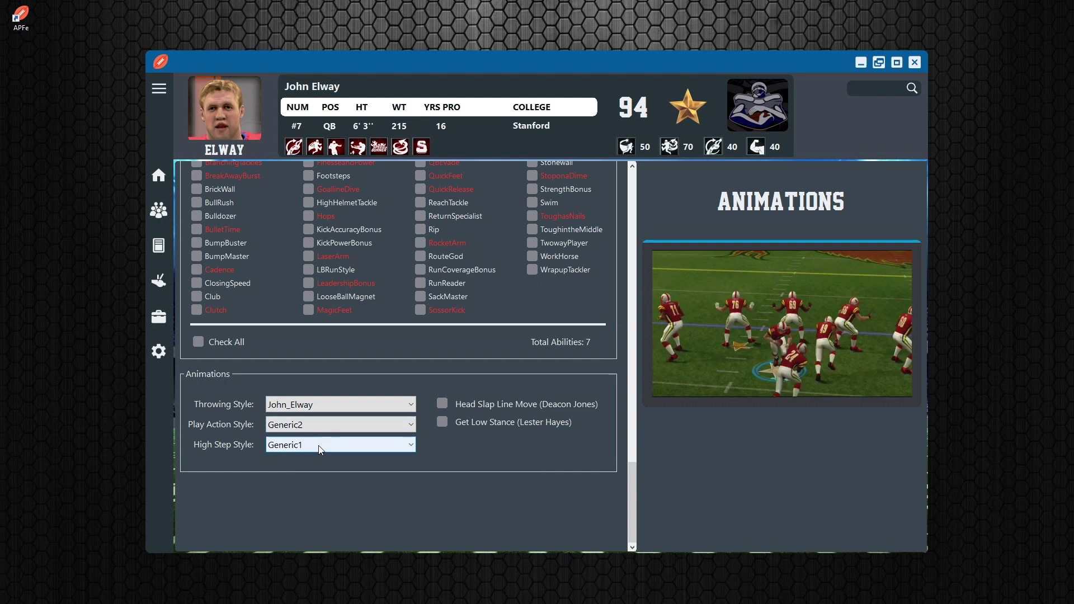
pyautogui.scroll(-1, 320, 450)
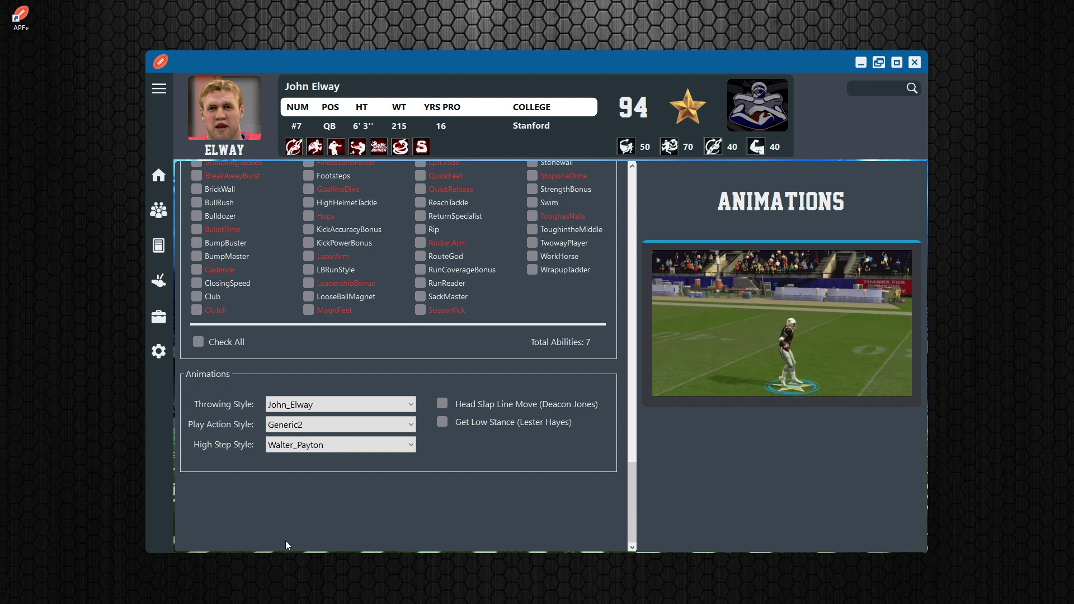
# Open Elway's injury report from the HEALTHY badge and leave Status on Healthy, 0 weeks
pyautogui.scroll(1, 635, 526)
pyautogui.scroll(15, 629, 534)
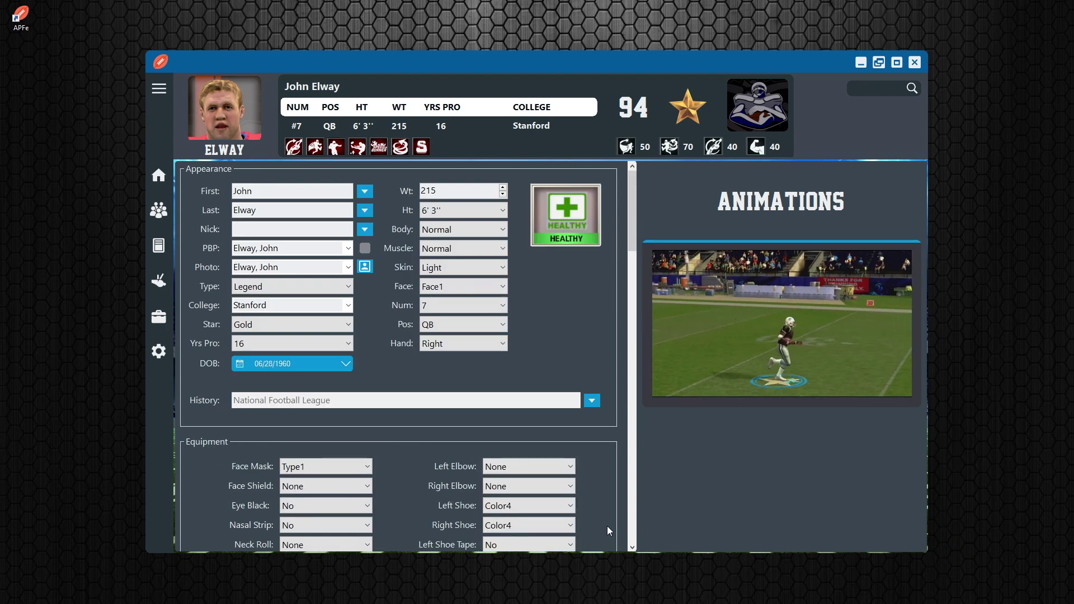
pyautogui.click(548, 236)
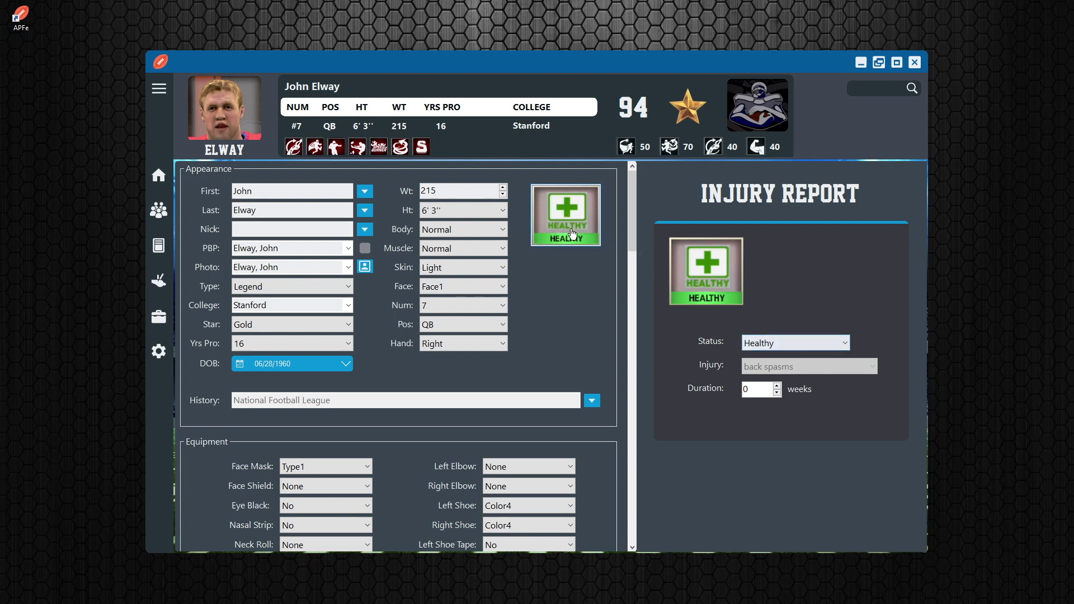
pyautogui.click(844, 344)
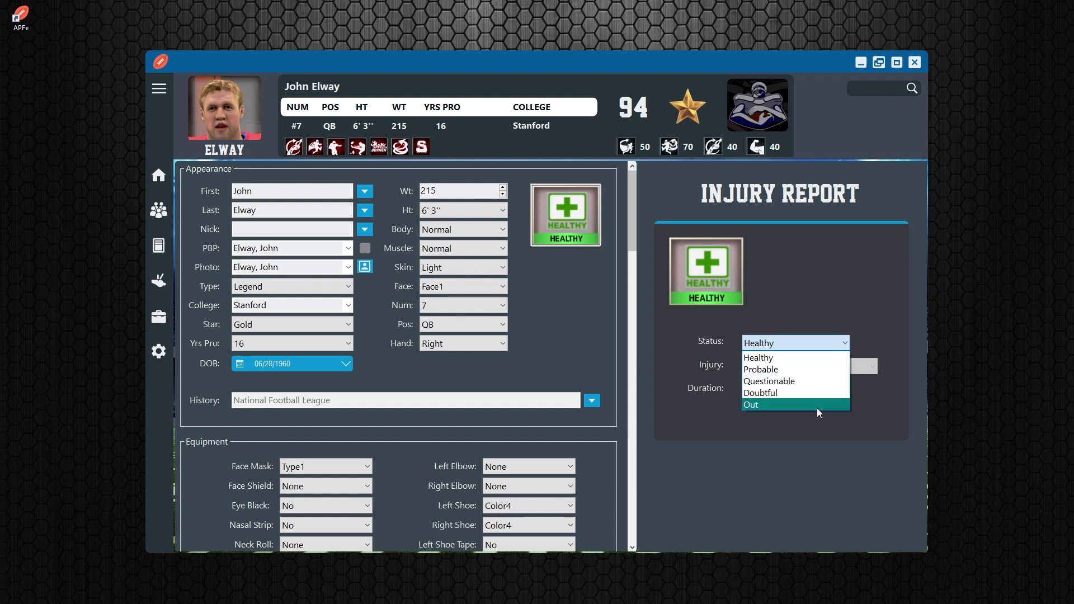
pyautogui.click(839, 357)
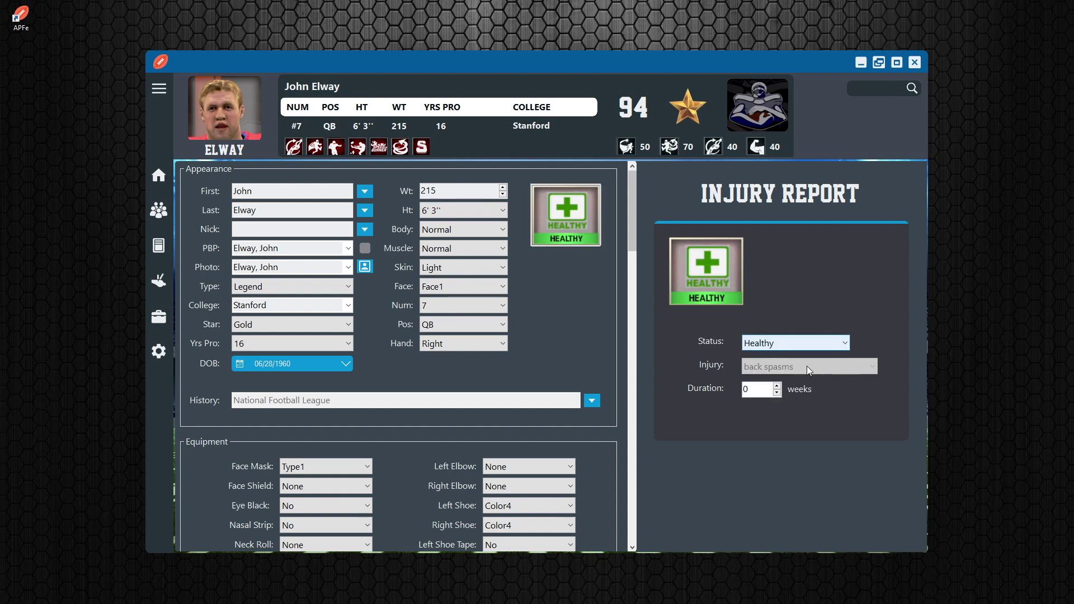